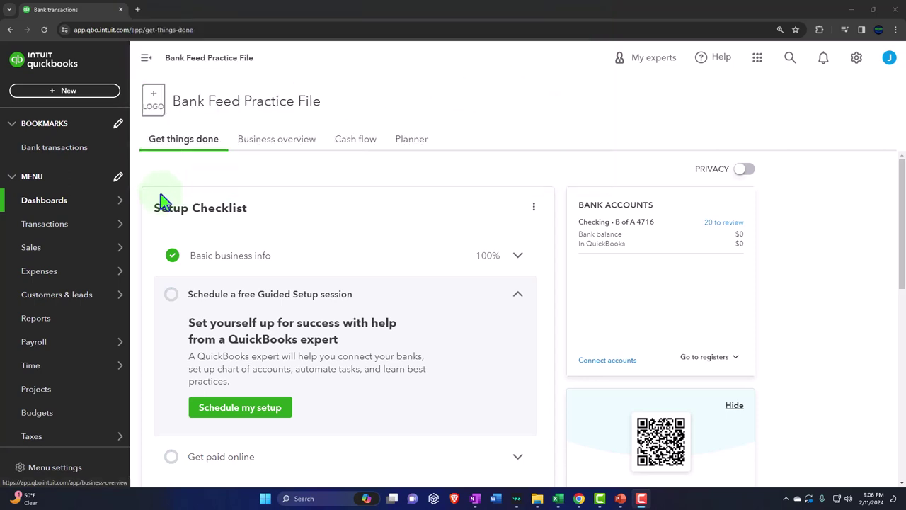
Step: Open the chart of accounts and look through its accounts, account types and detail types
click(74, 224)
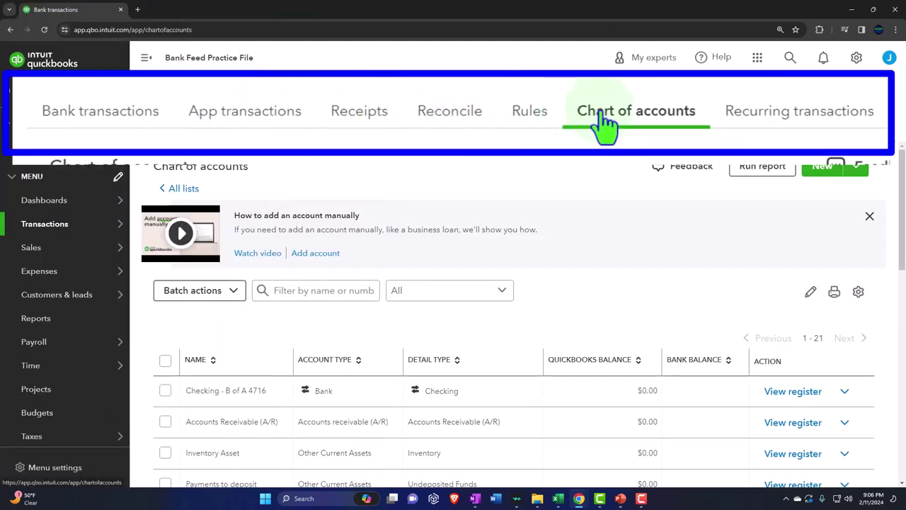
scroll(519, 244, down, 2)
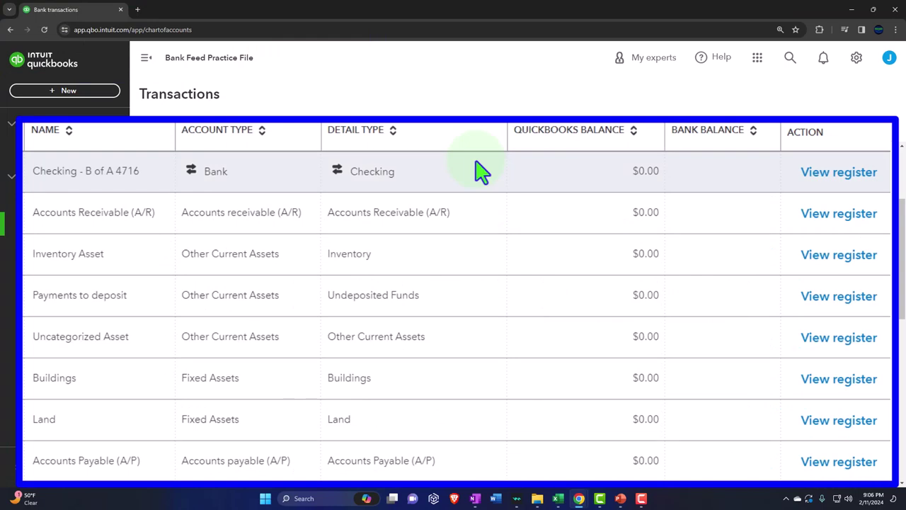
scroll(479, 172, down, 10)
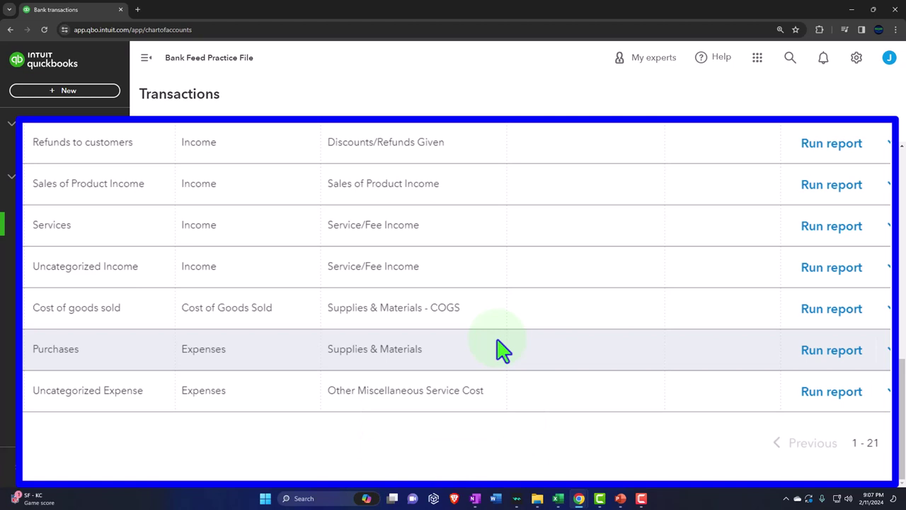
scroll(500, 349, up, 6)
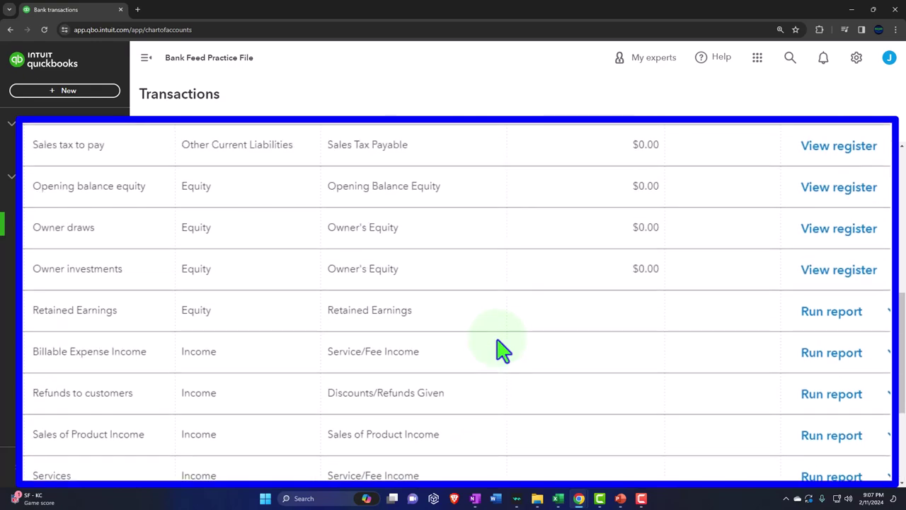
scroll(500, 349, up, 3)
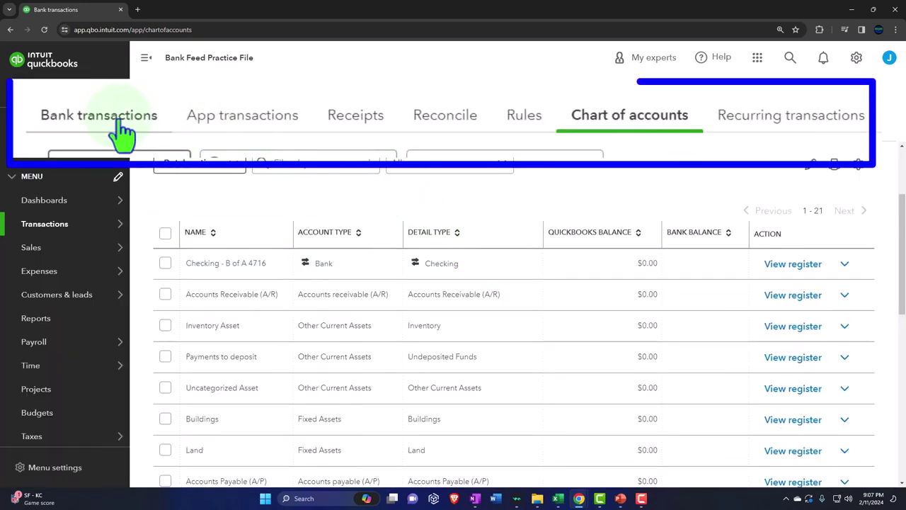
Step: Open the bank transactions page, collapse the main navigation and look over the checking account's transactions for review
click(112, 124)
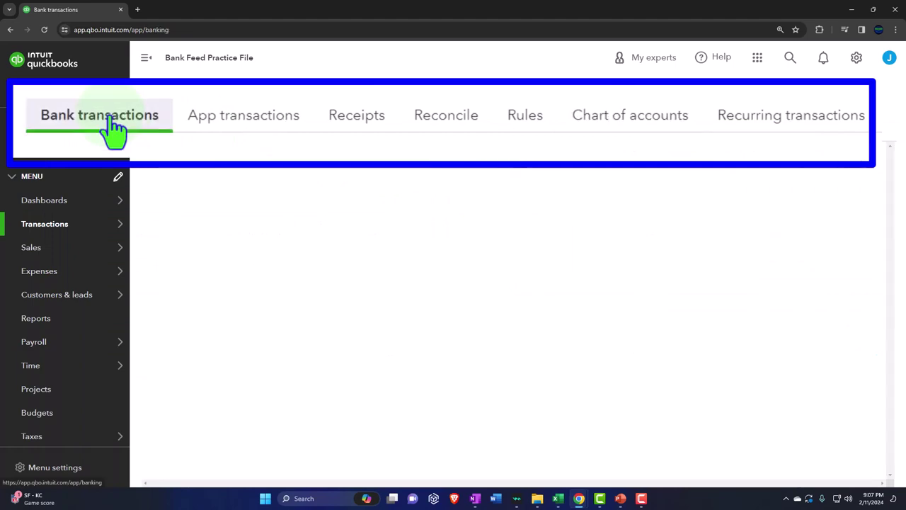
click(145, 58)
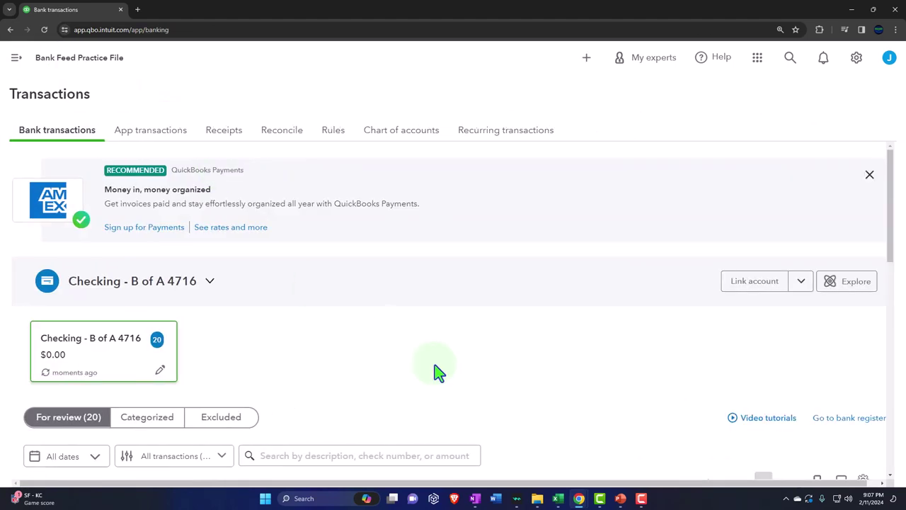
scroll(437, 370, down, 3)
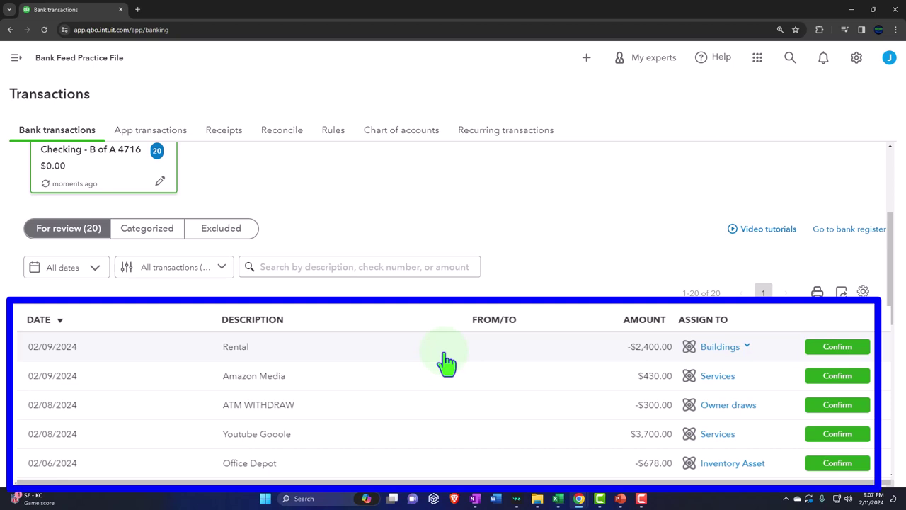
scroll(431, 362, up, 2)
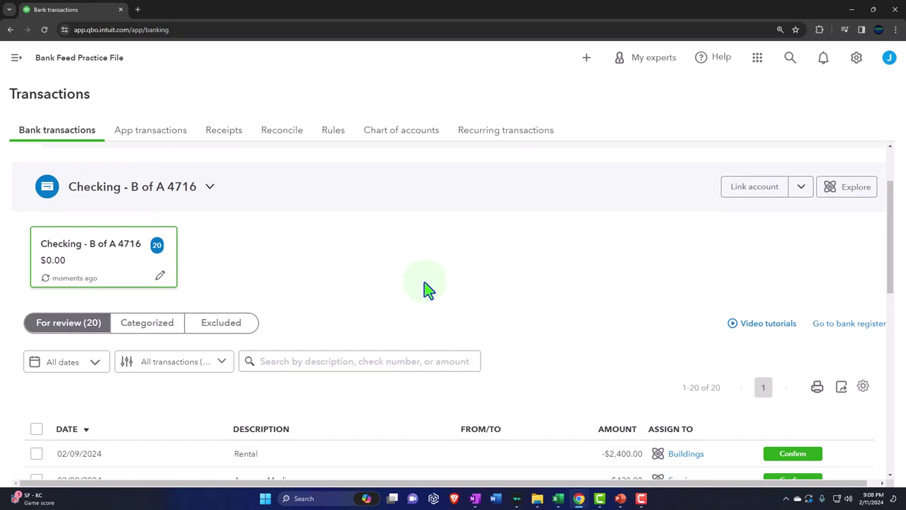
Step: Show the main navigation to check where the bank transactions page sits, and hide it again
click(16, 59)
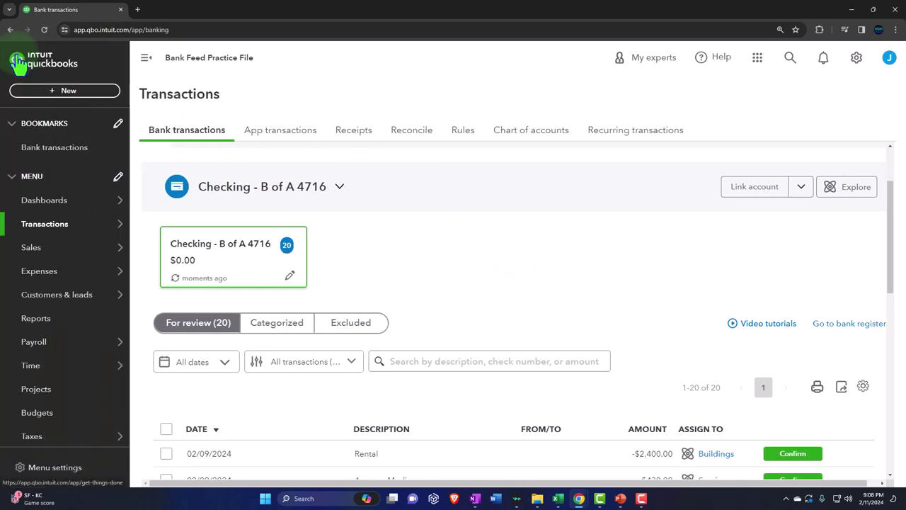
mouse_move(37, 228)
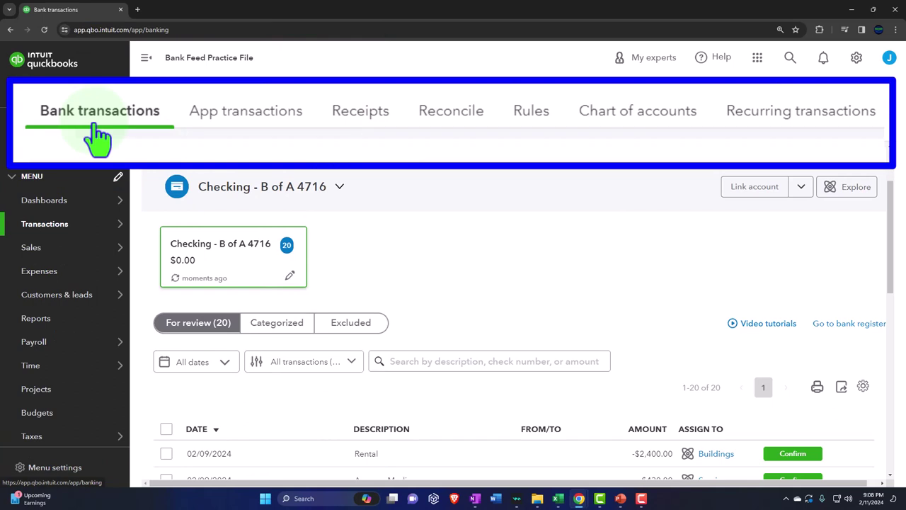
click(147, 59)
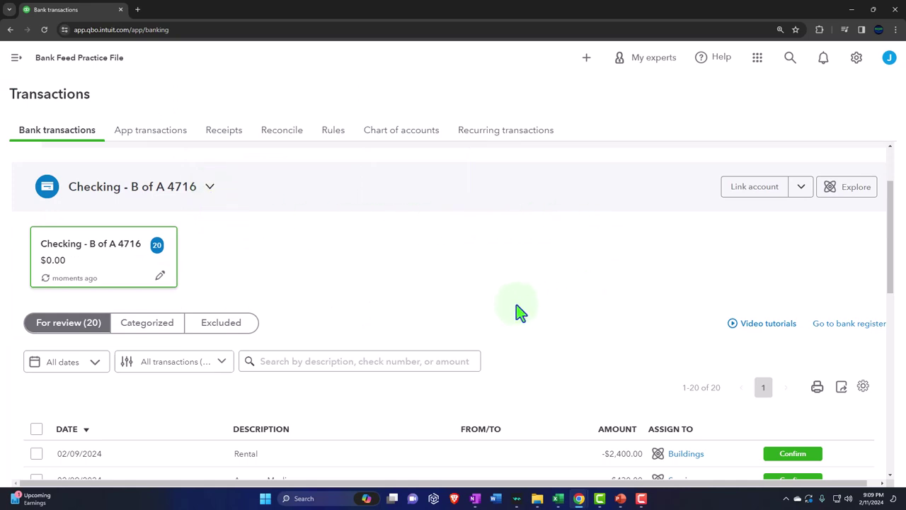
Step: Look over the dates, descriptions, amounts and suggested categories of the checking account's transactions for review
scroll(609, 265, down, 1)
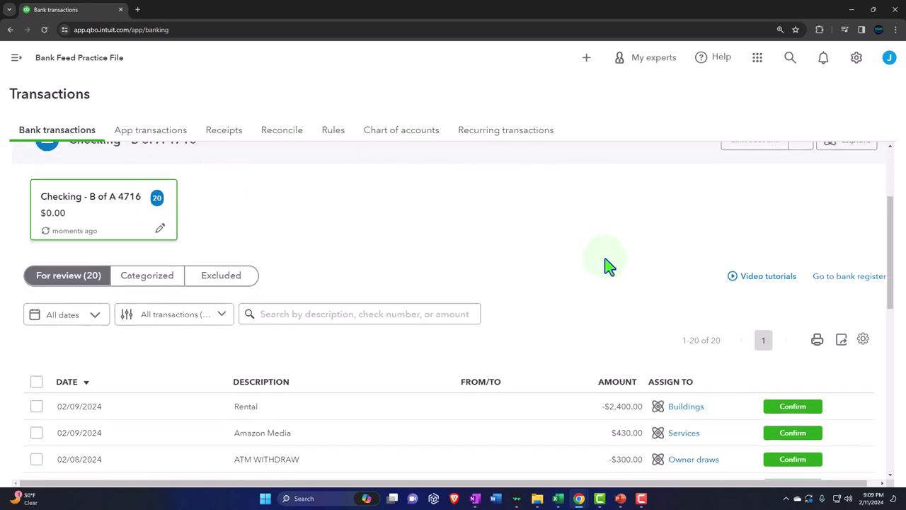
scroll(609, 266, down, 1)
scroll(609, 265, down, 1)
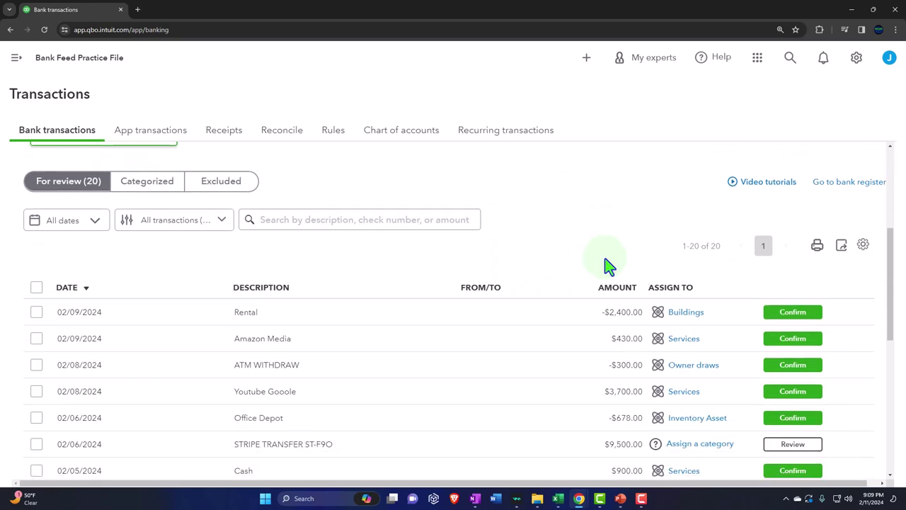
scroll(609, 266, down, 1)
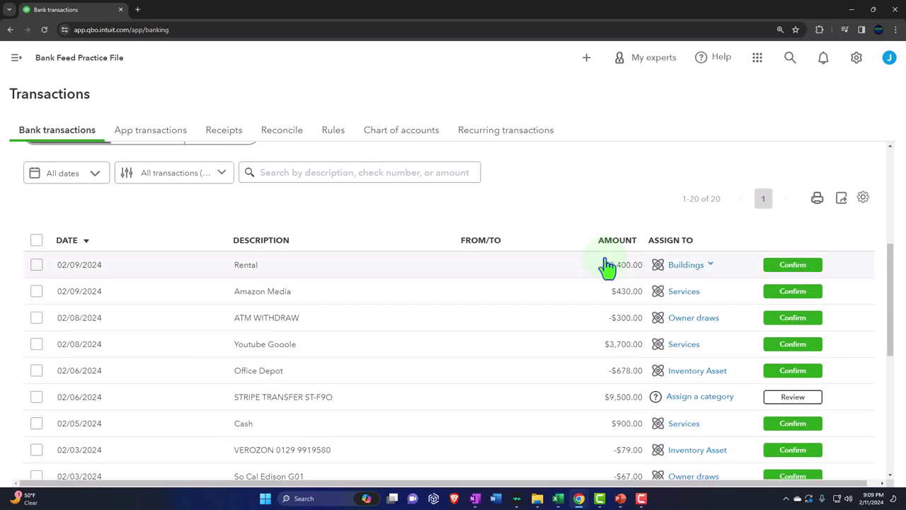
scroll(608, 267, up, 5)
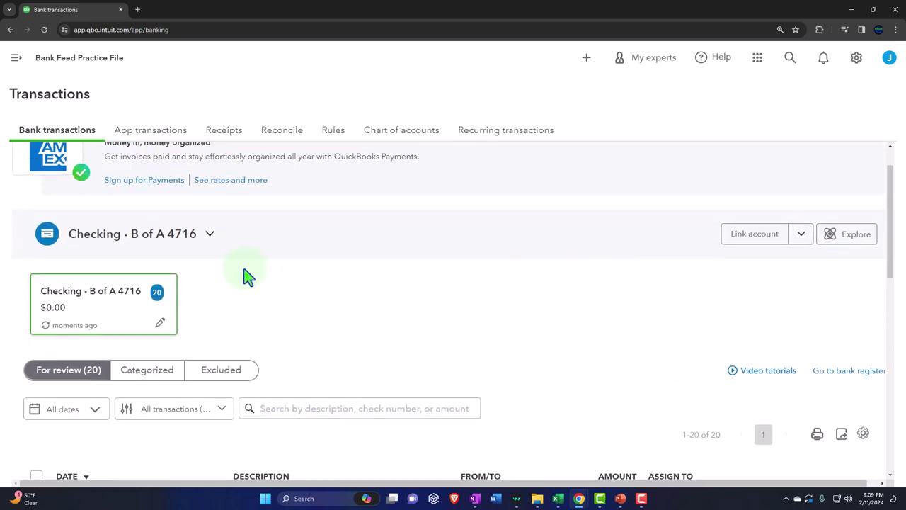
Step: Check the list of bank accounts in the account selector and dismiss the QuickBooks Payments recommendation banner
click(272, 221)
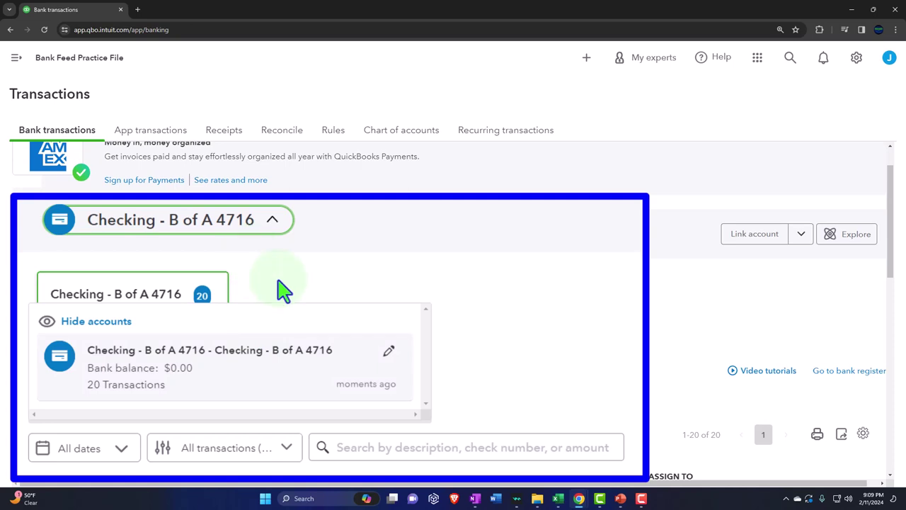
click(579, 333)
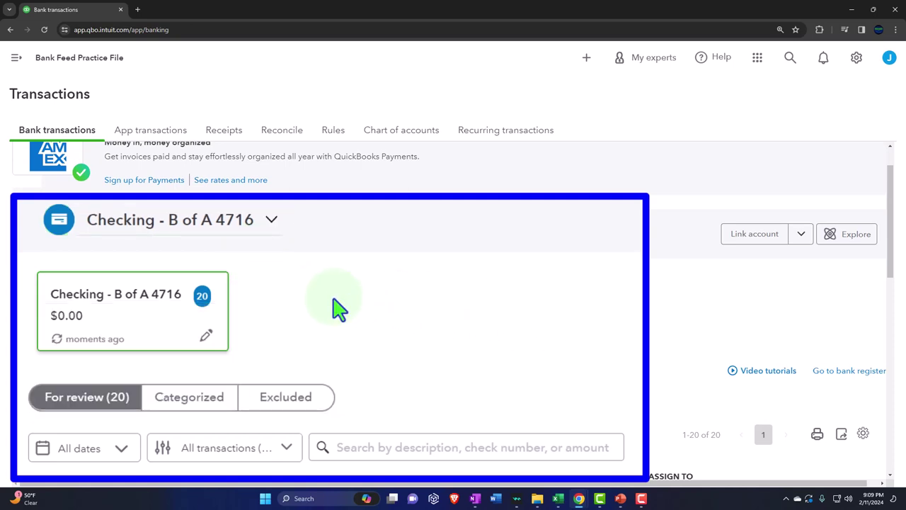
scroll(338, 308, up, 1)
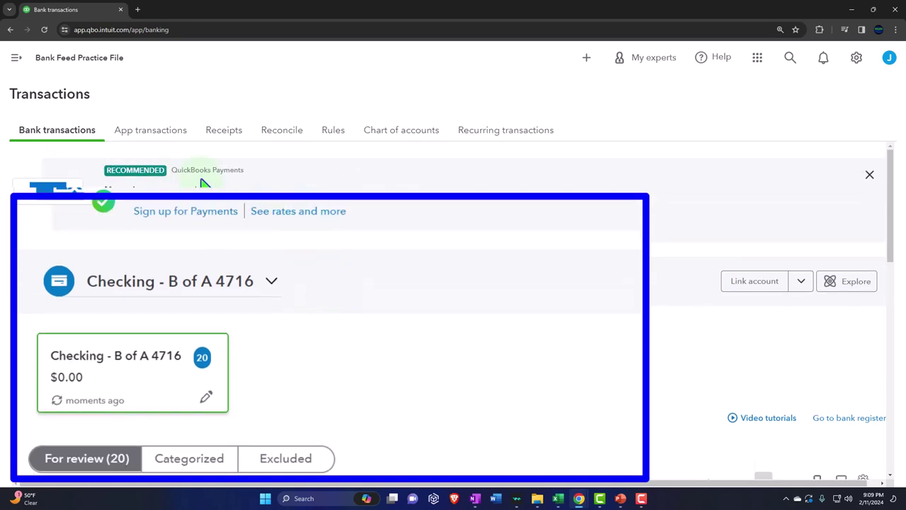
click(871, 176)
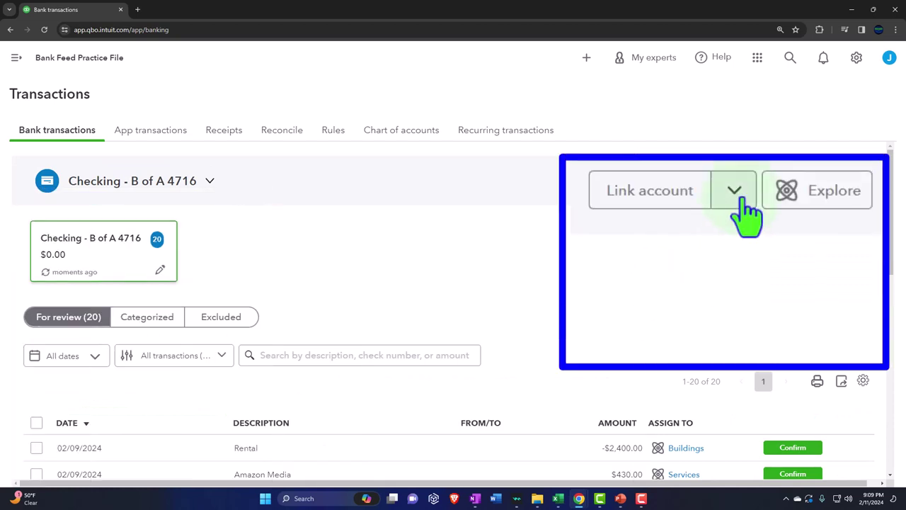
Step: View the additional options for linking an account, and briefly open and close the Explore panel
click(802, 182)
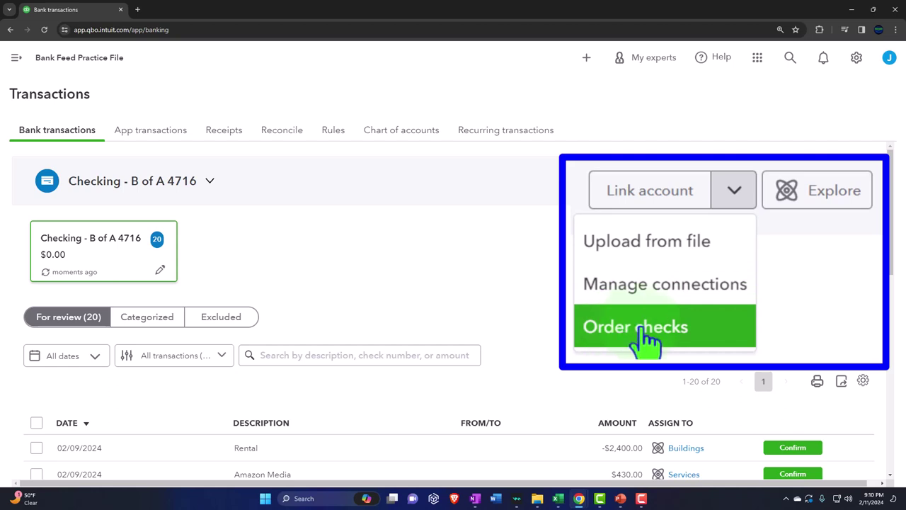
click(856, 186)
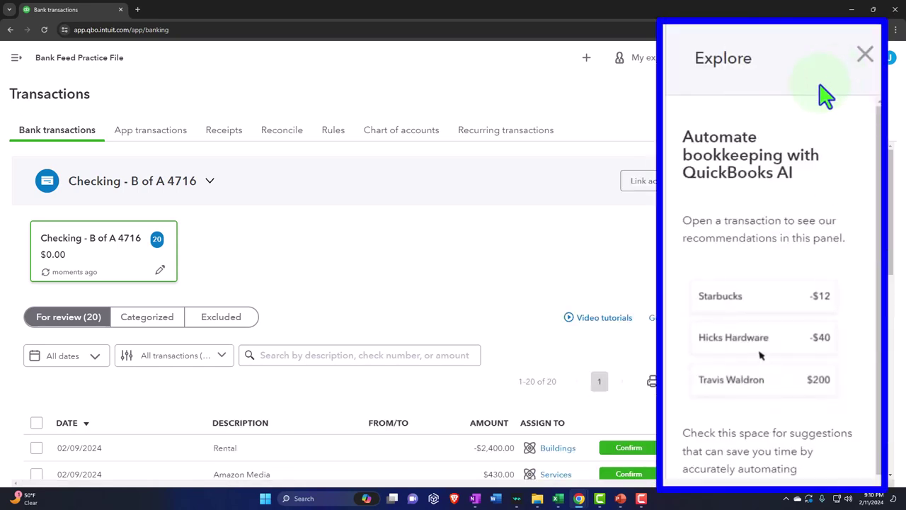
click(865, 55)
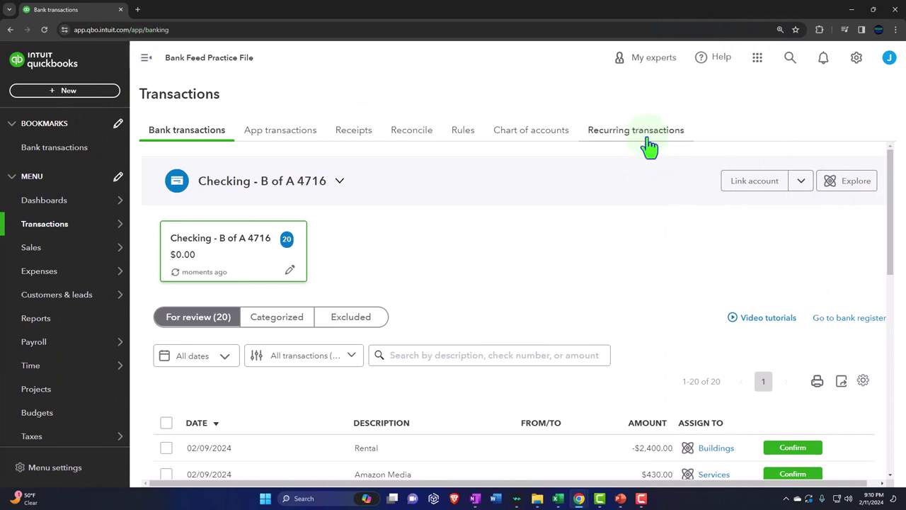
Step: Reopen the Explore panel, read its explanation of QuickBooks AI recommendations for transactions, and close it
click(839, 190)
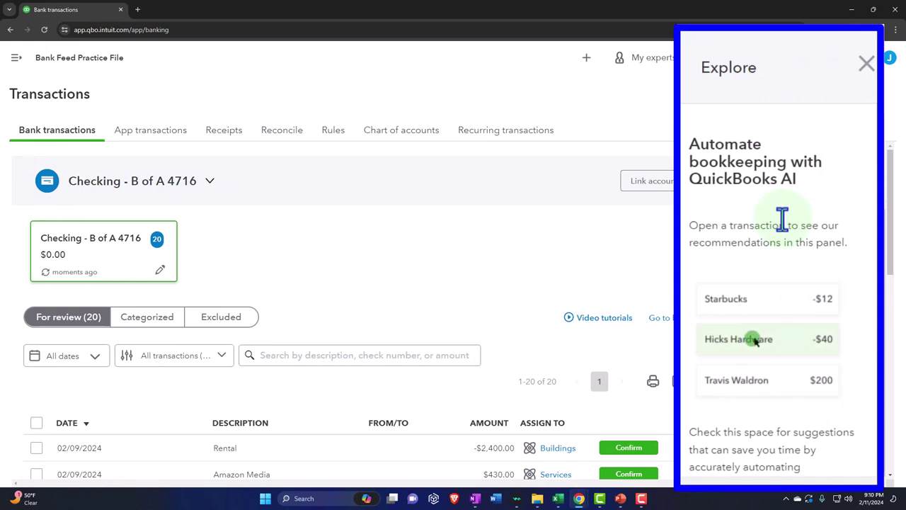
click(754, 340)
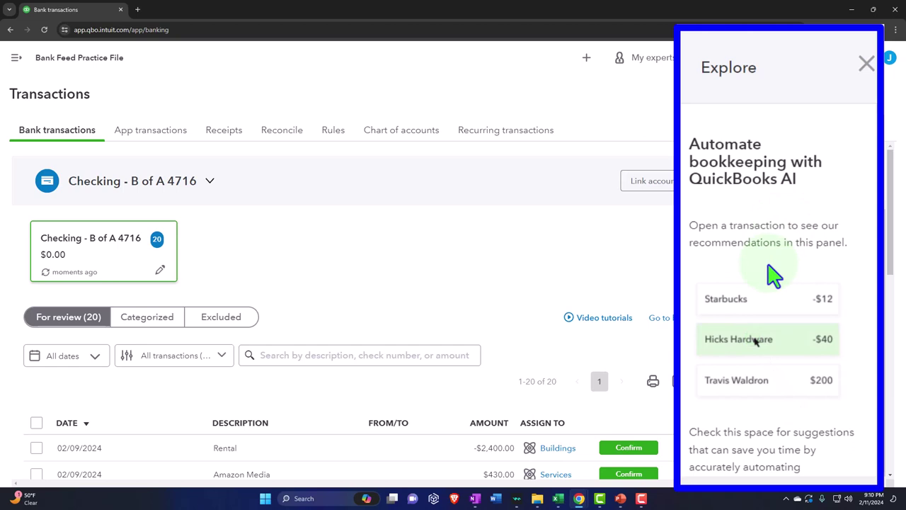
scroll(779, 368, down, 1)
click(754, 290)
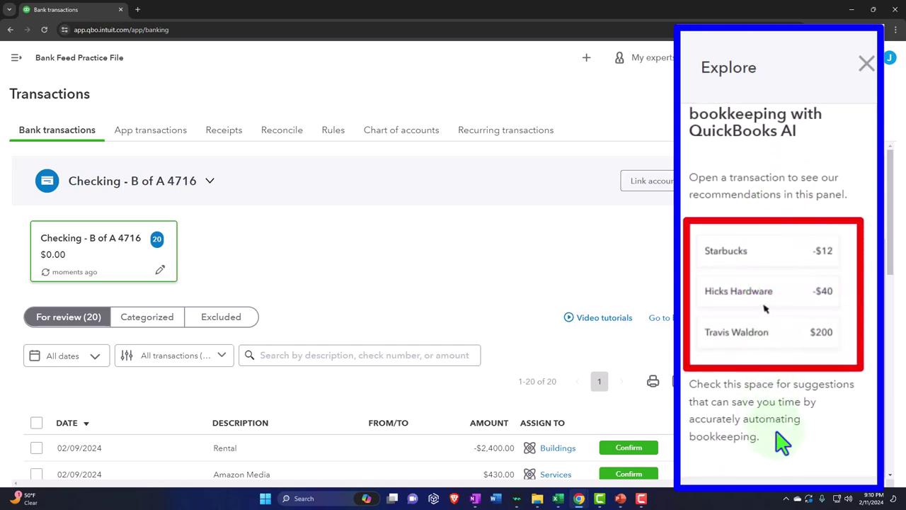
click(754, 292)
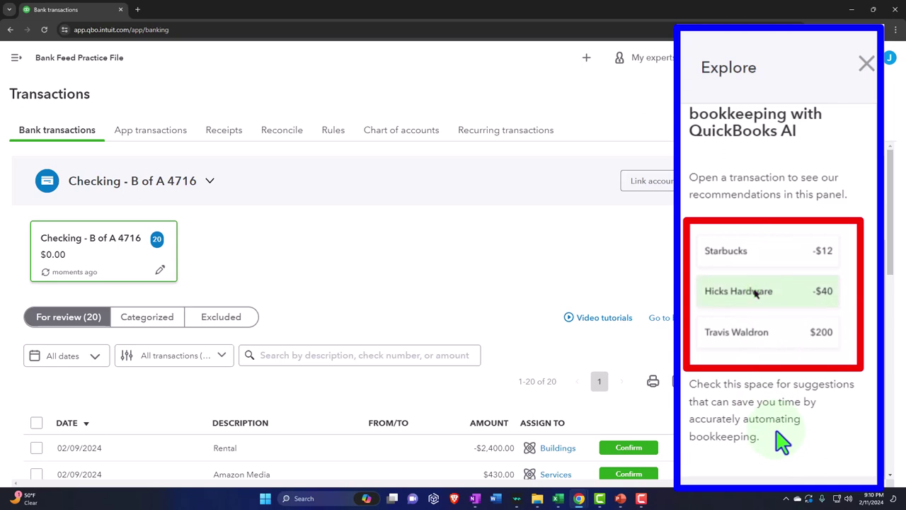
click(755, 292)
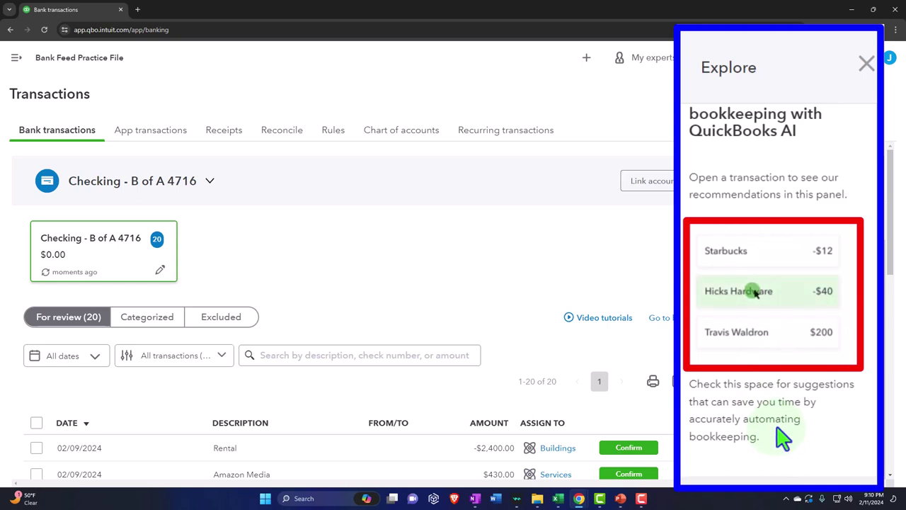
click(754, 291)
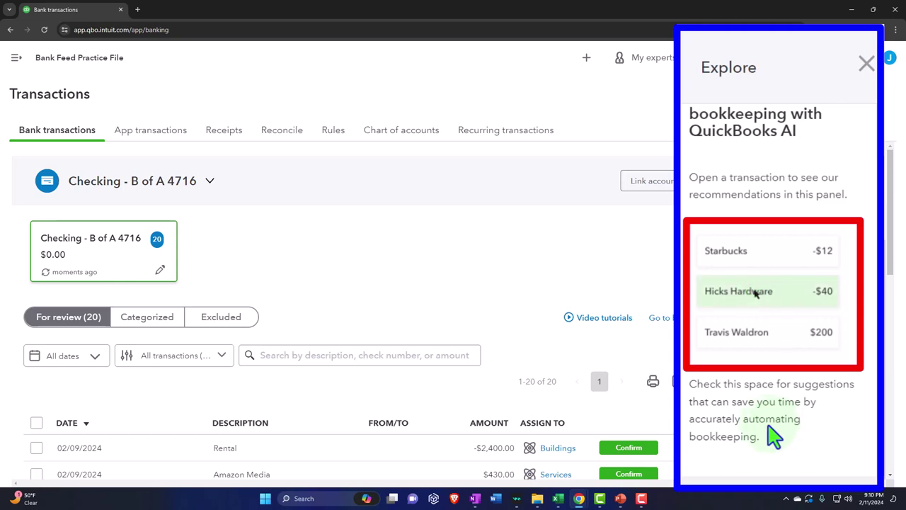
click(754, 291)
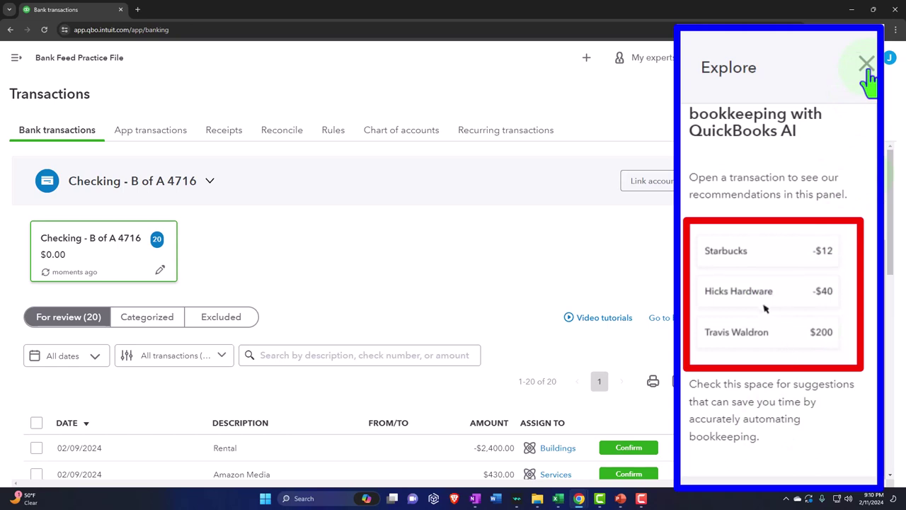
click(621, 255)
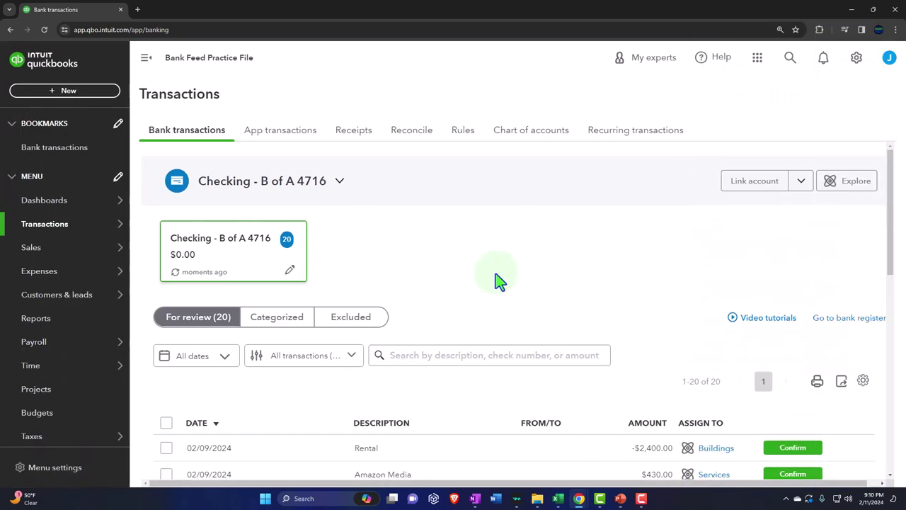
Step: Collapse the main navigation and examine the descriptions and suggested categories of the transactions for review
click(146, 57)
scroll(403, 272, down, 5)
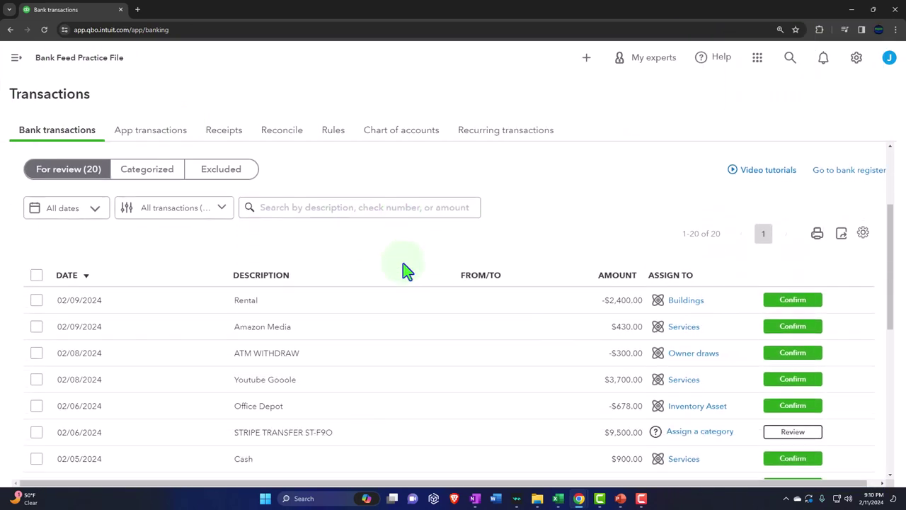
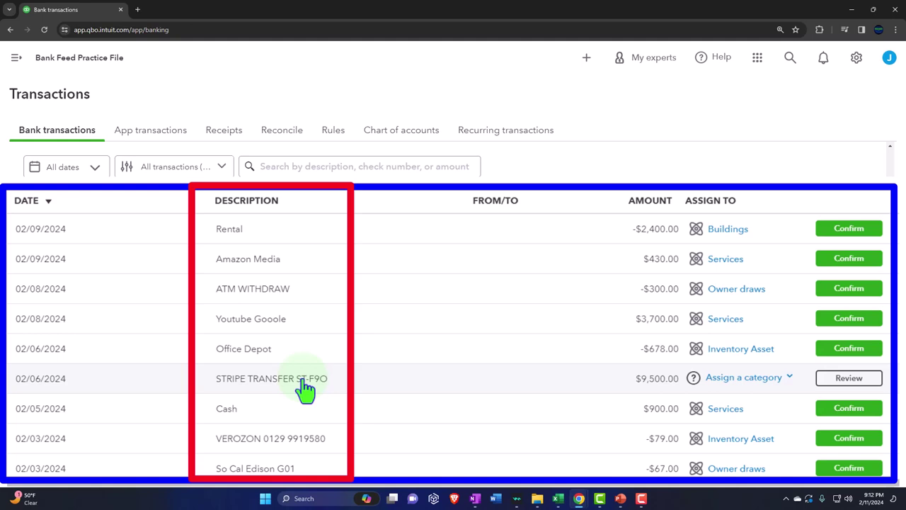
scroll(305, 389, up, 3)
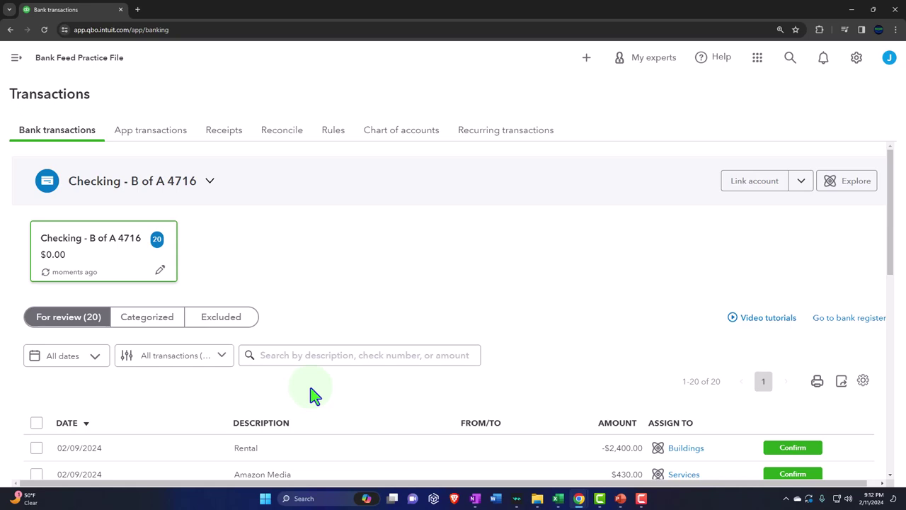
scroll(338, 346, down, 1)
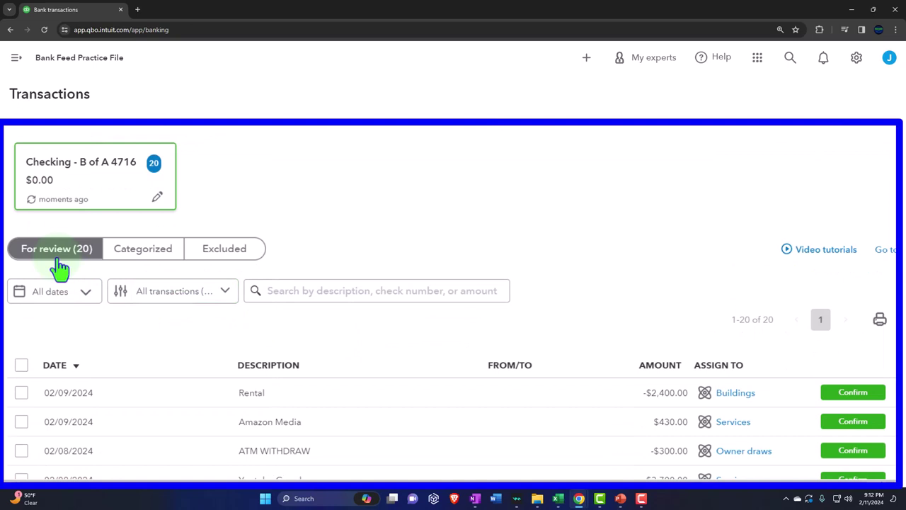
Step: Check the checking account's categorized and excluded transaction lists, and return to the transactions for review
scroll(66, 269, down, 1)
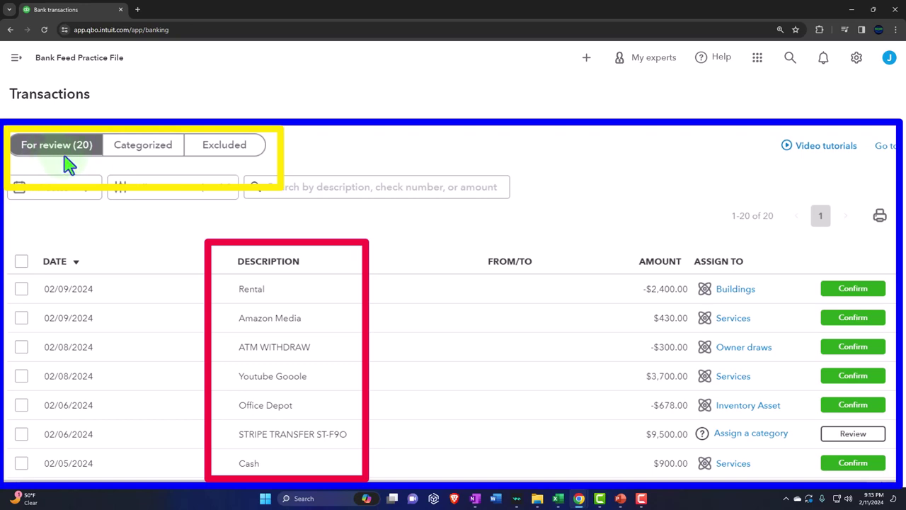
click(140, 148)
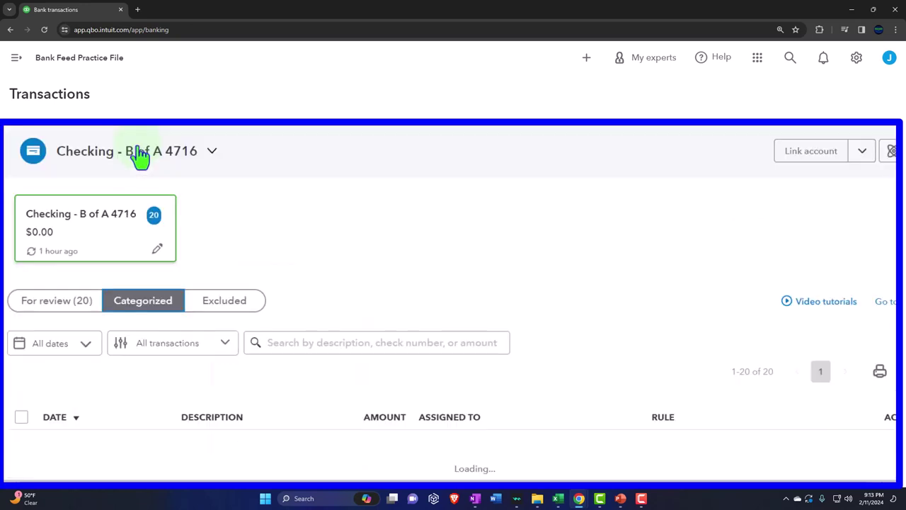
scroll(293, 200, down, 2)
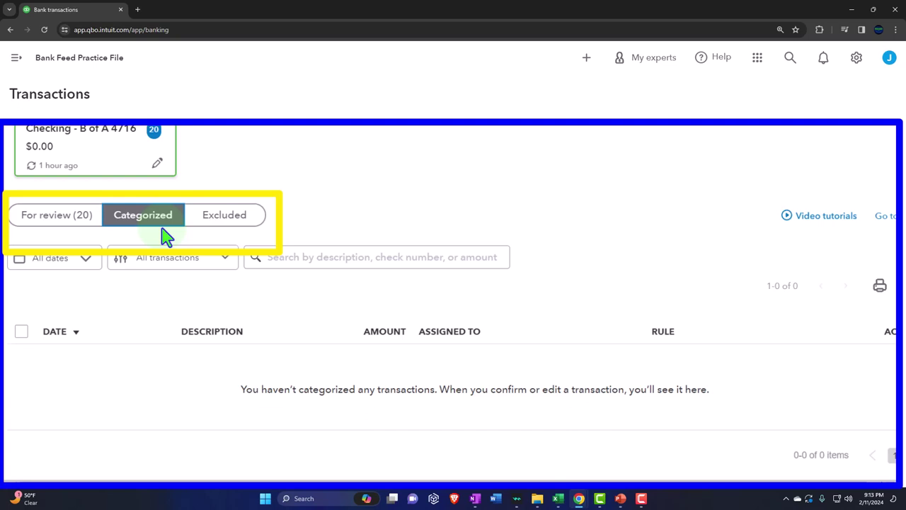
click(209, 227)
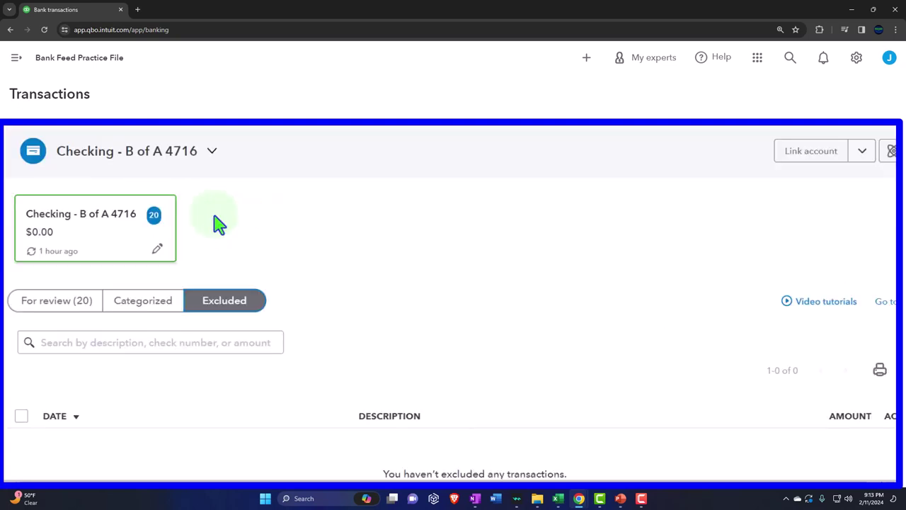
scroll(218, 228, down, 1)
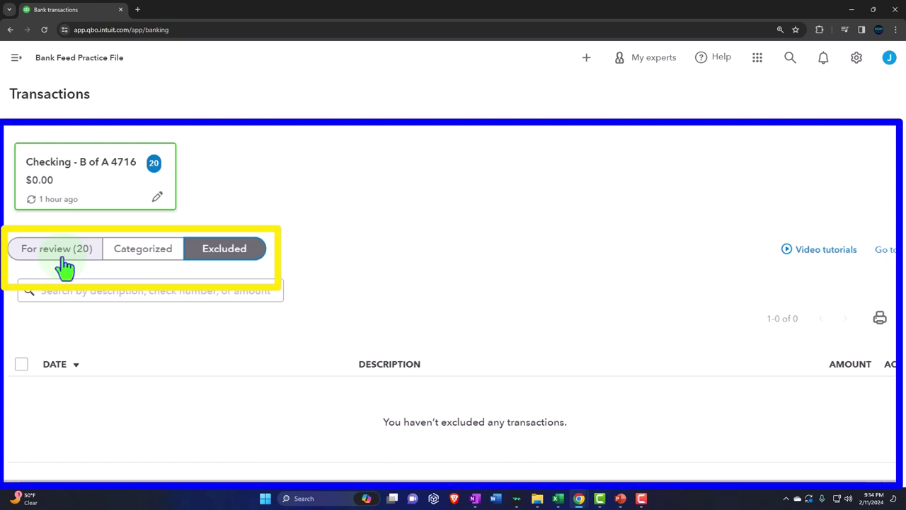
click(65, 259)
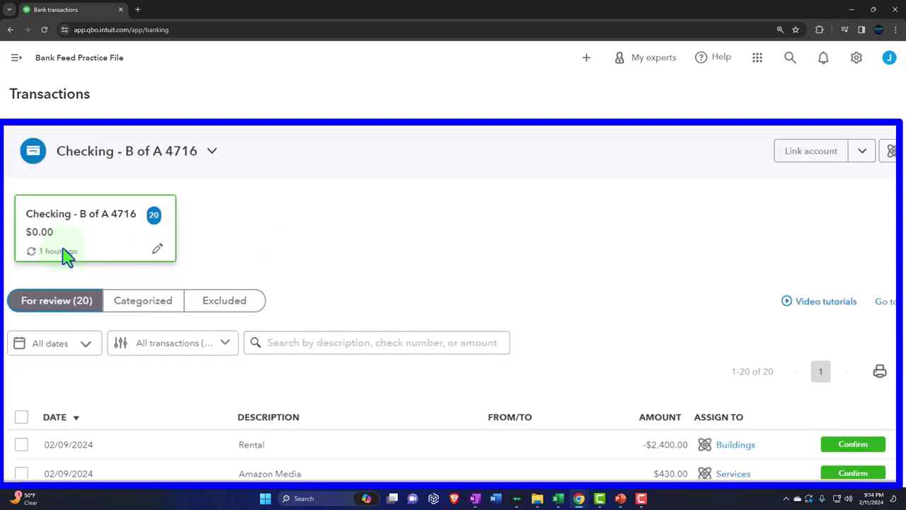
Step: View the checking account's bank register from the bank transactions page and go back to the chart of accounts
scroll(65, 259, down, 2)
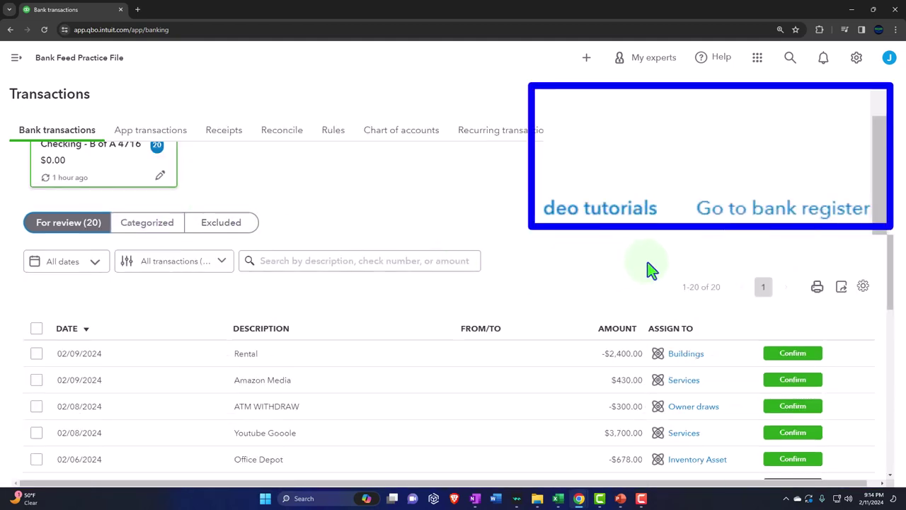
key(ctrl+minus)
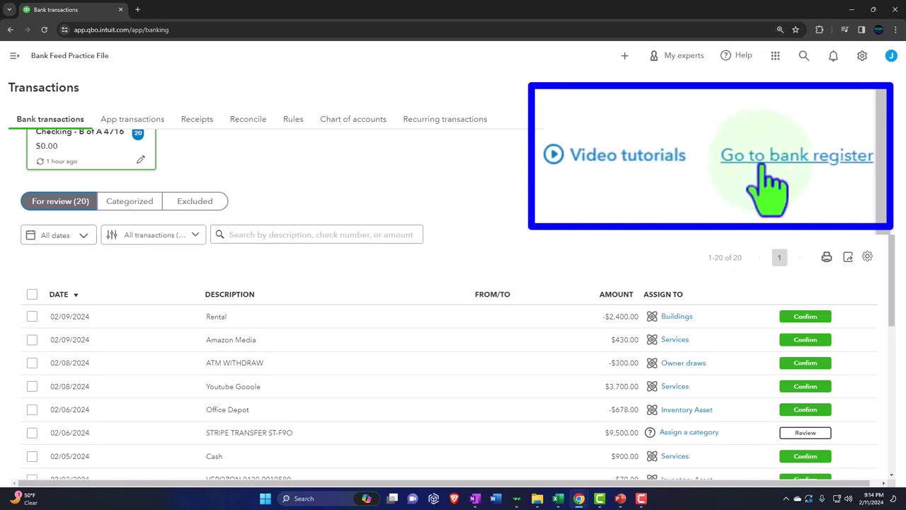
click(832, 135)
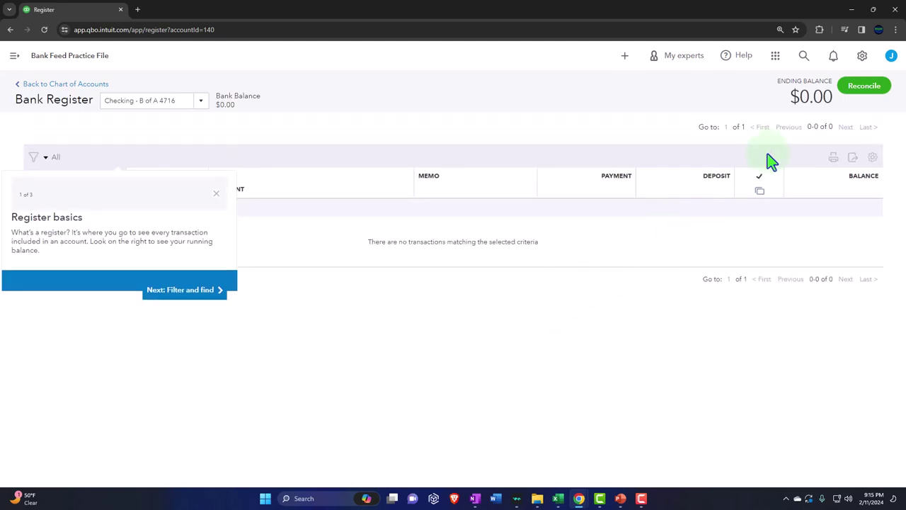
click(92, 86)
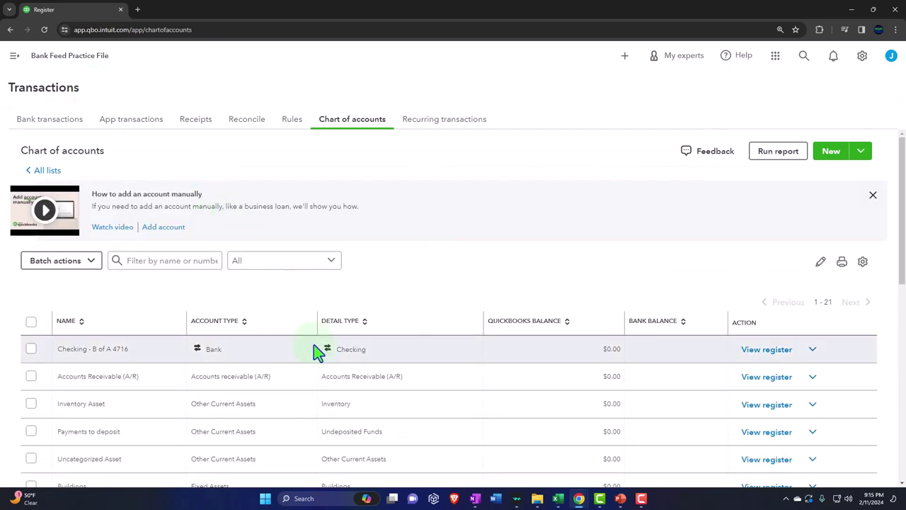
Step: Dismiss the banner on adding an account manually, return to the bank transactions and dismiss the Guided Setup banner
click(873, 196)
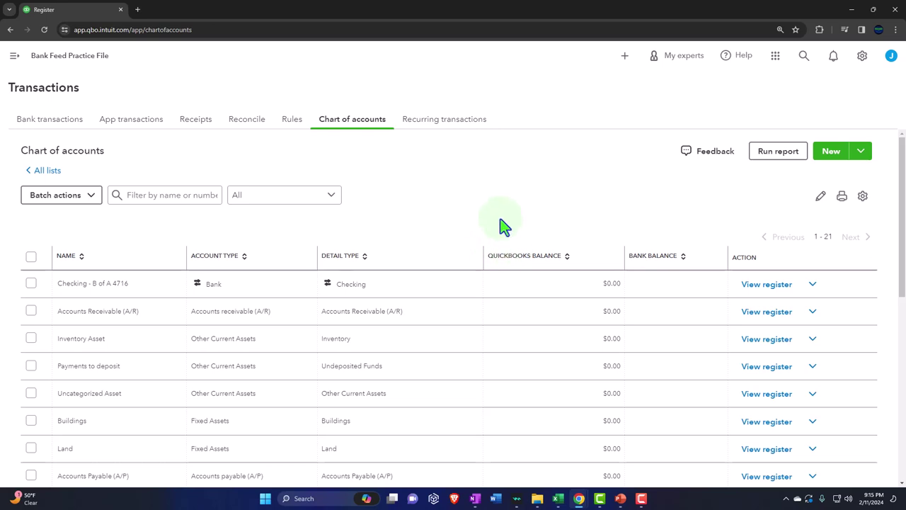
click(66, 122)
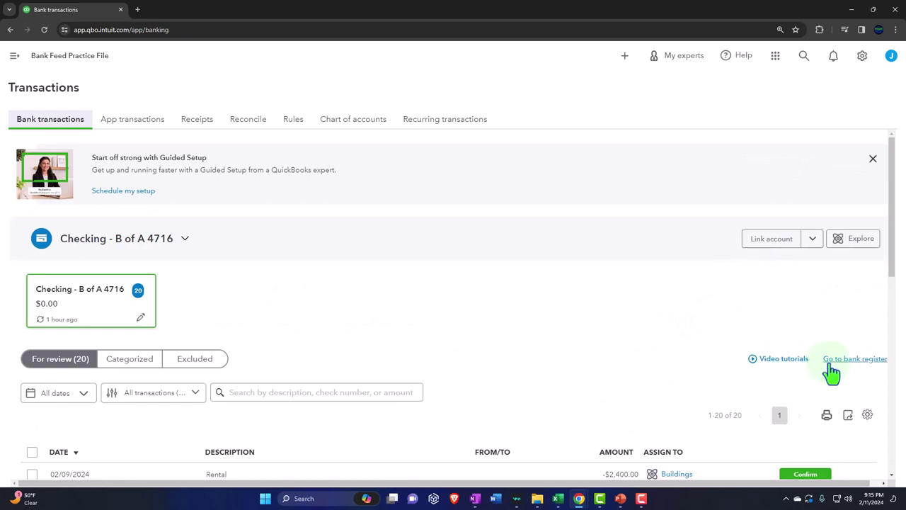
click(873, 160)
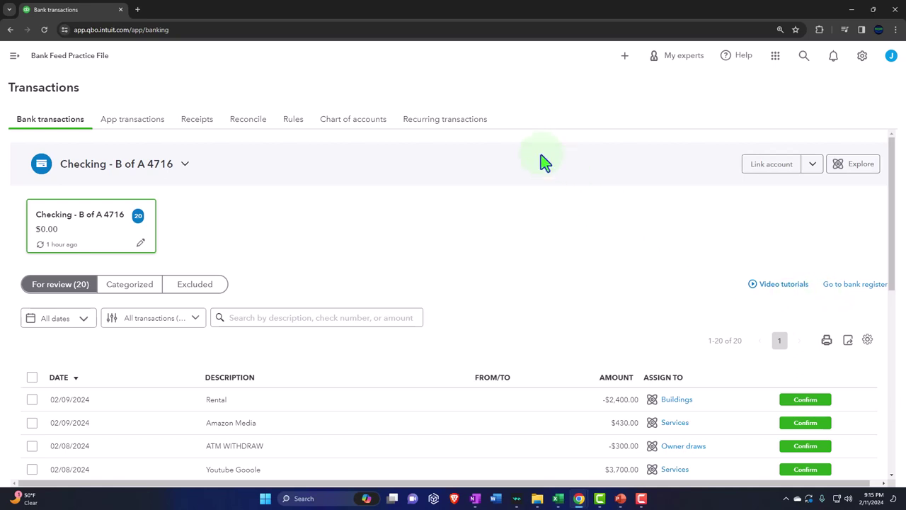
Step: View the checking account's register through the chart of accounts, dismiss the Register basics tip, and return to the bank transactions
click(626, 105)
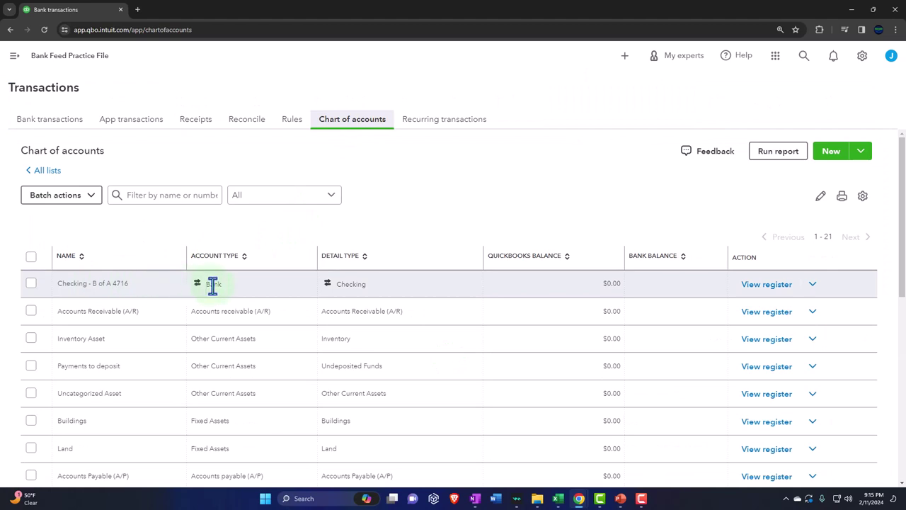
click(782, 287)
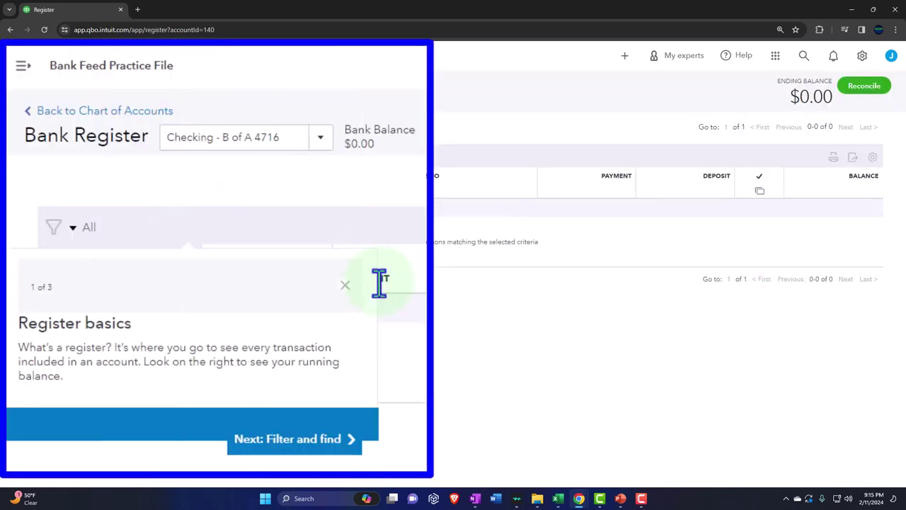
click(216, 194)
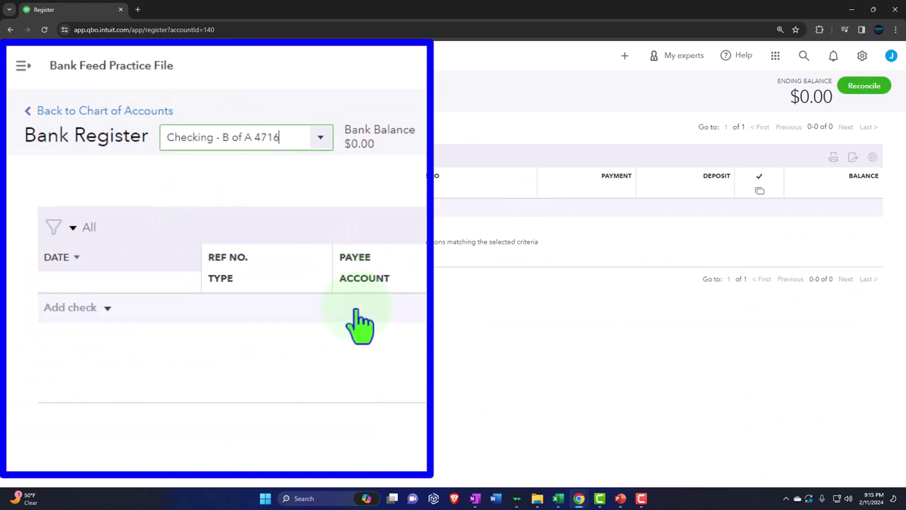
click(131, 112)
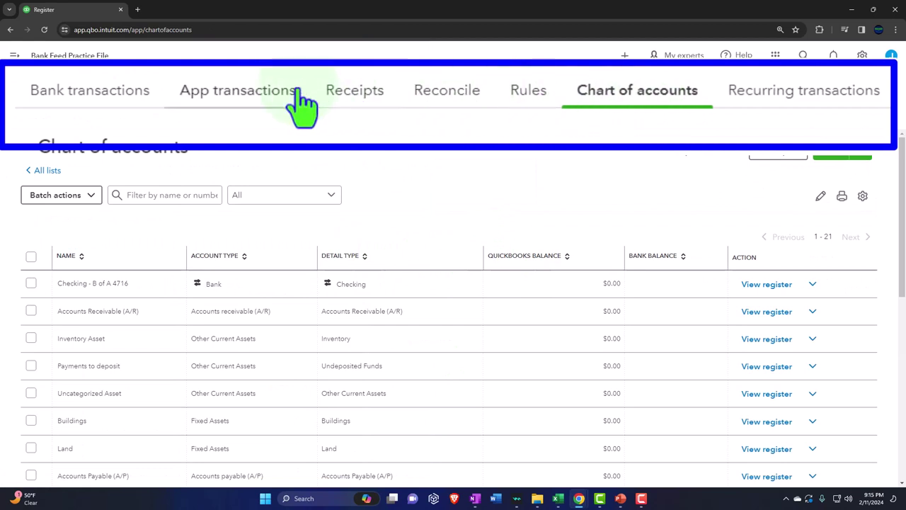
click(106, 103)
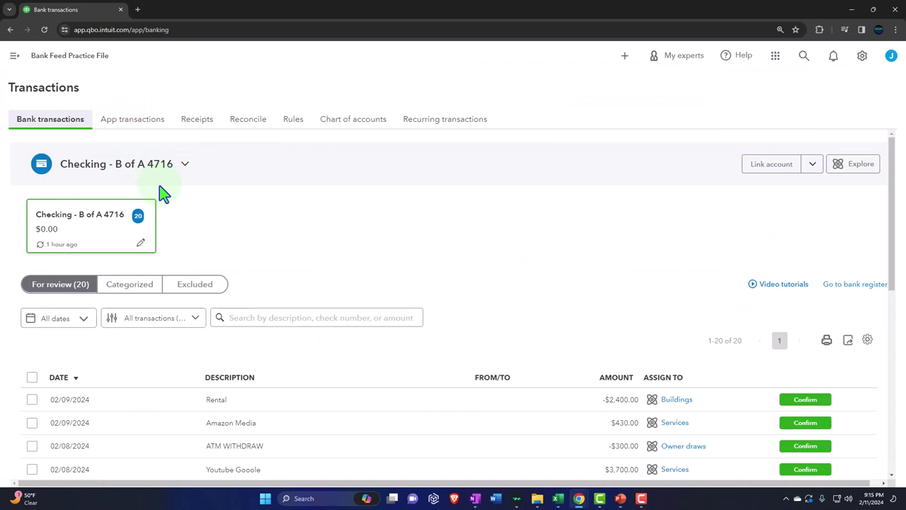
Step: Review the date range options for filtering the transactions for review, and close the date filter without applying one
scroll(163, 191, down, 1)
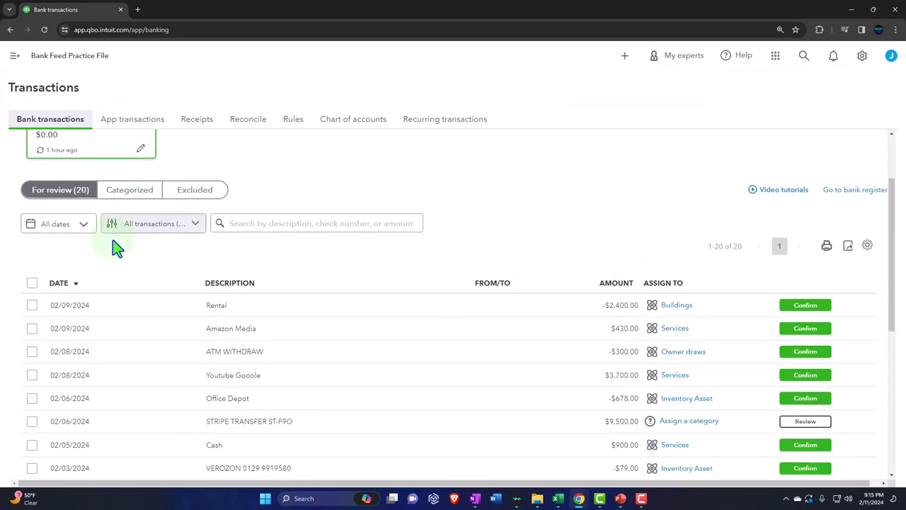
click(83, 225)
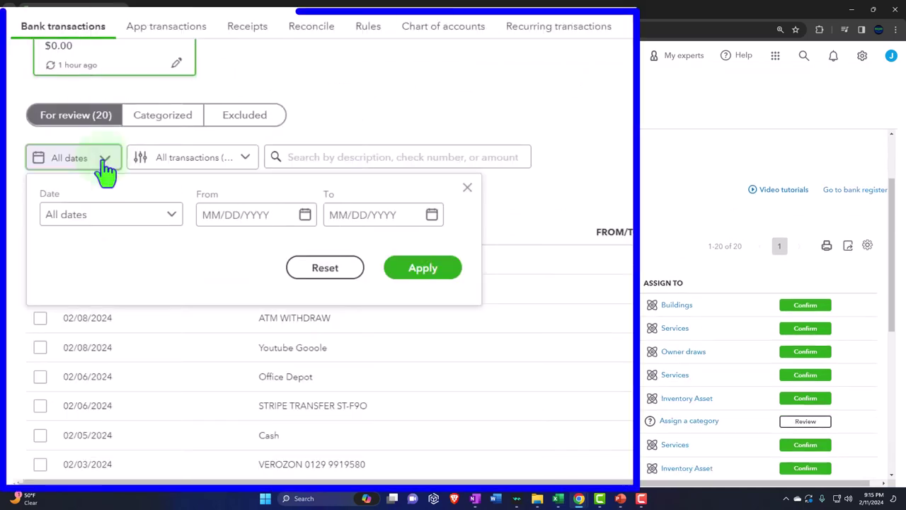
click(170, 220)
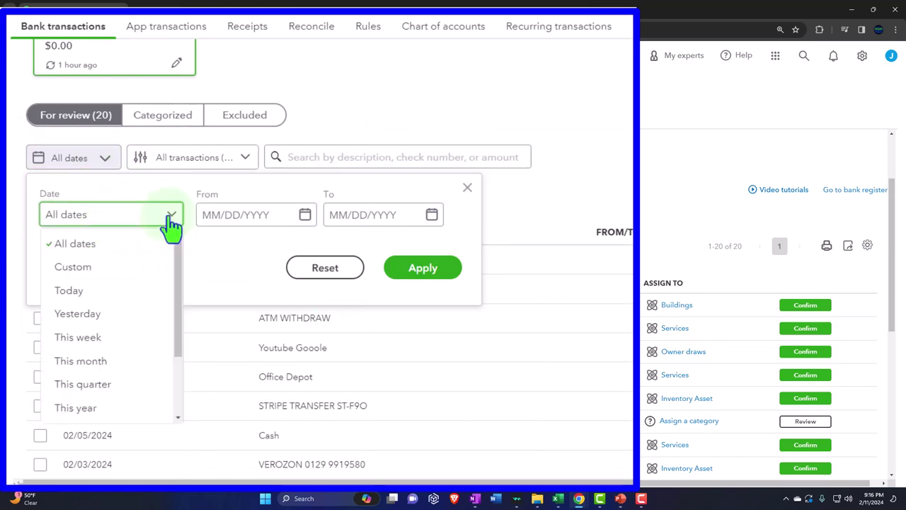
click(171, 222)
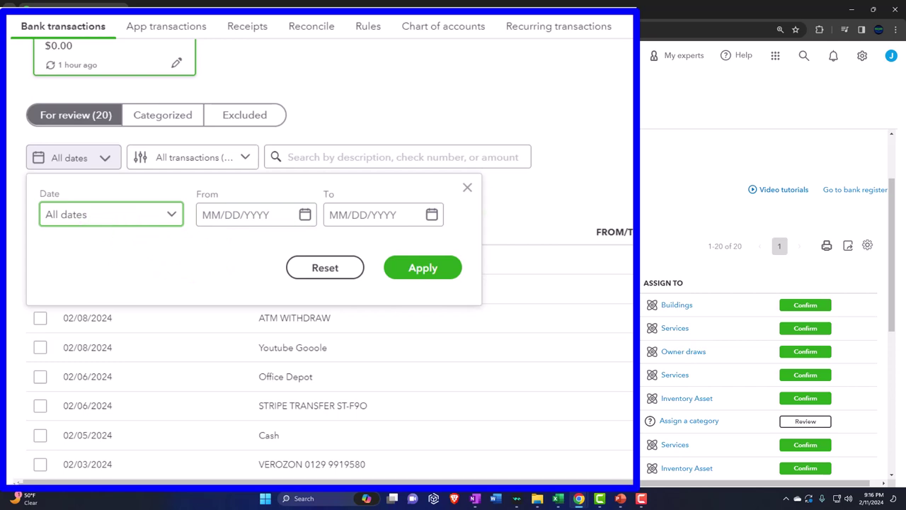
click(467, 187)
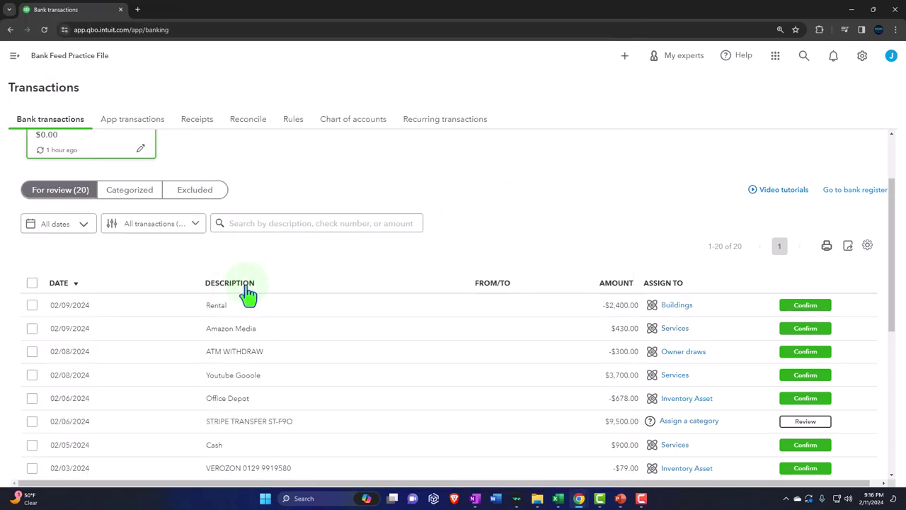
Step: Sort the transactions for review by description, look through the grouped items, and sort the list by date
click(249, 294)
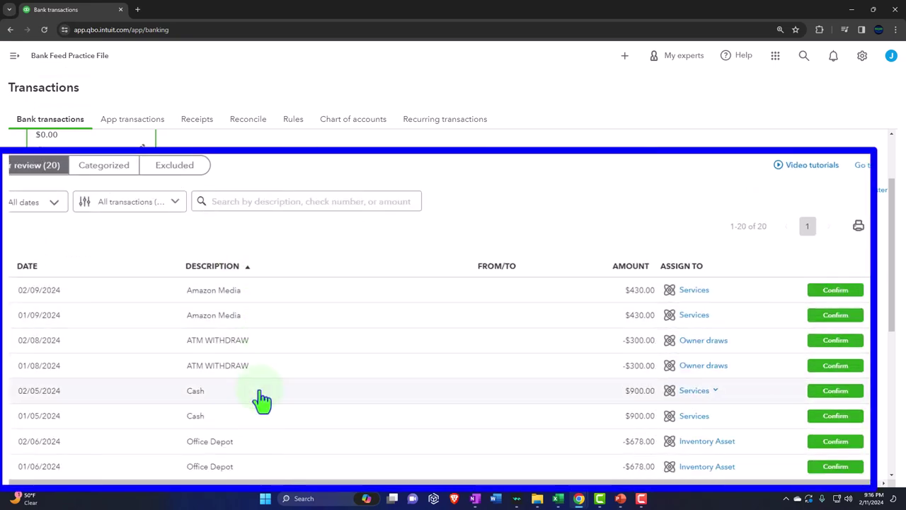
scroll(259, 401, down, 2)
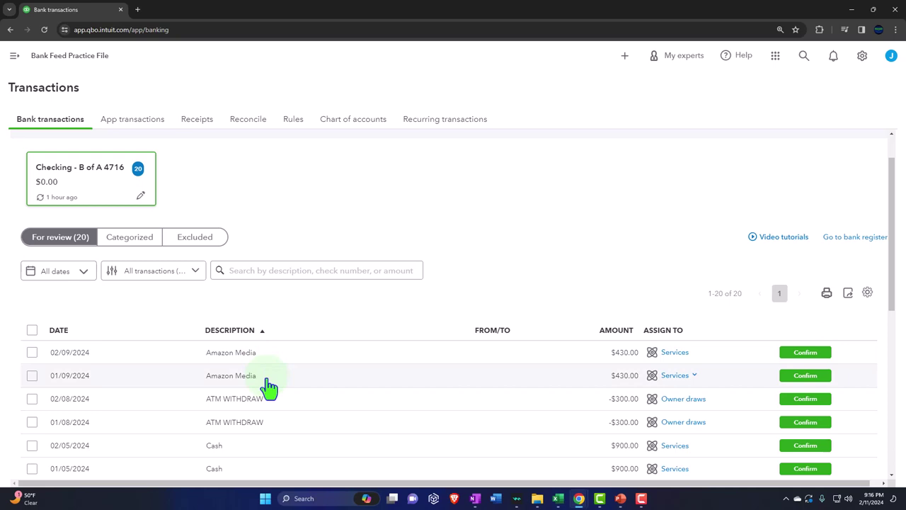
click(83, 333)
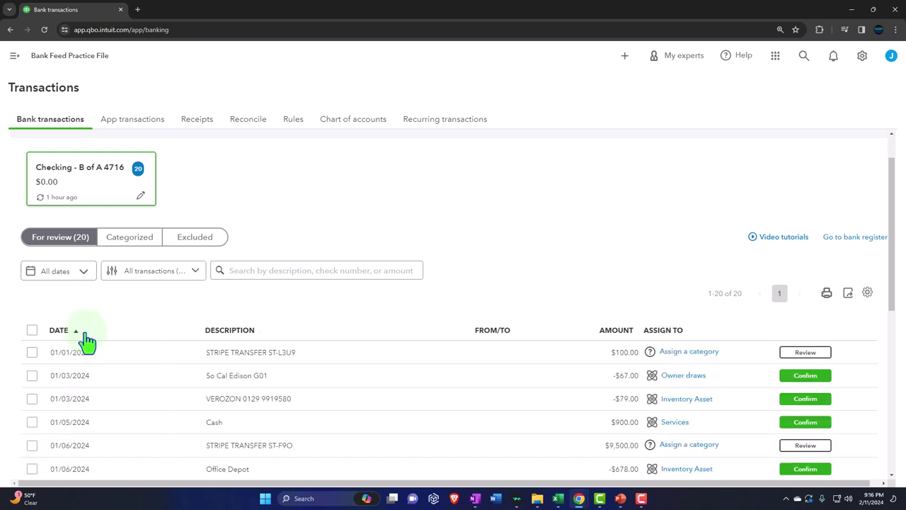
Step: Filter the transactions for review to Money in, sort them by description, and look through the deposits
click(172, 282)
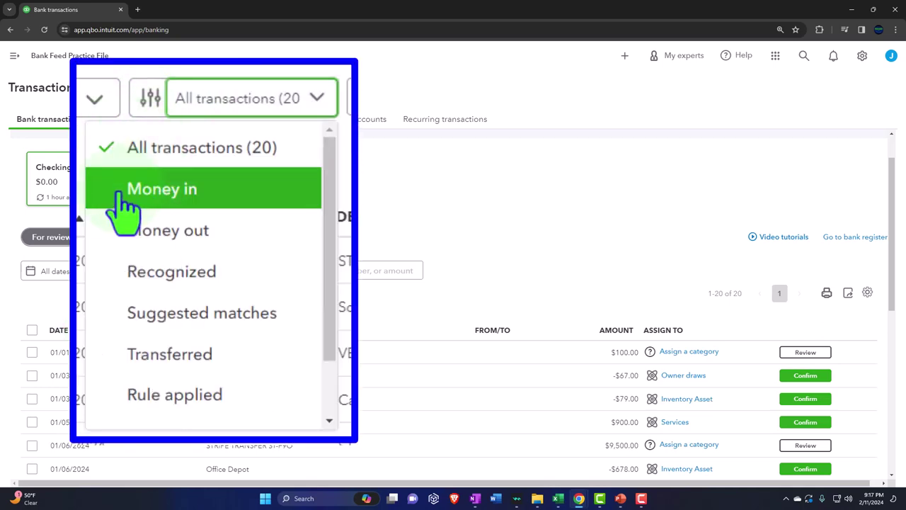
click(225, 206)
scroll(495, 368, down, 1)
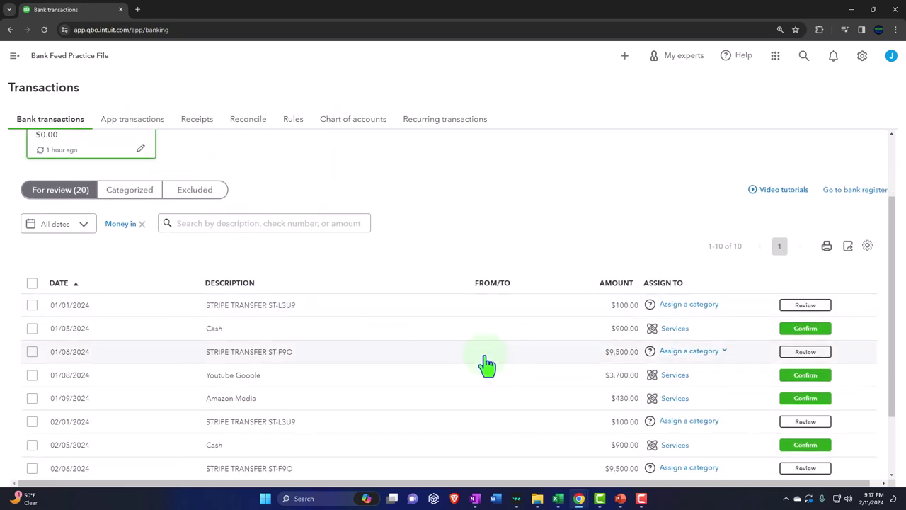
click(259, 284)
scroll(259, 290, down, 2)
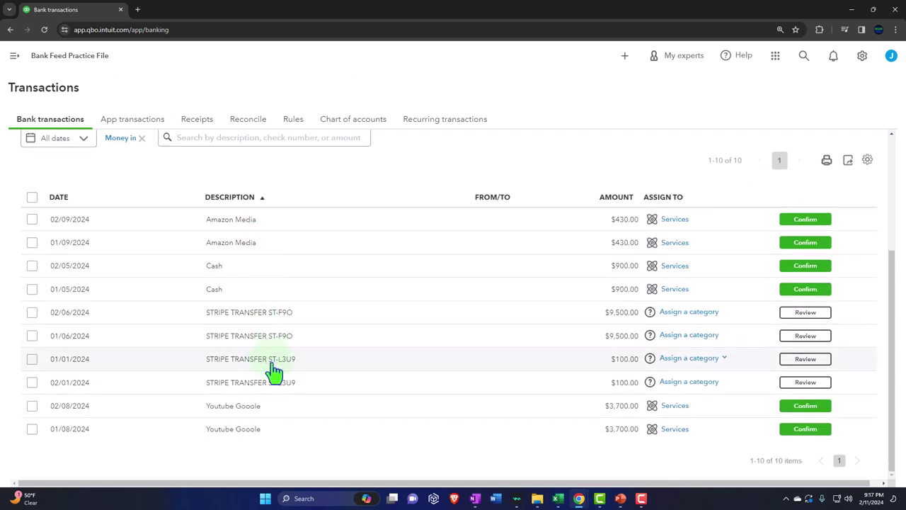
scroll(272, 369, up, 3)
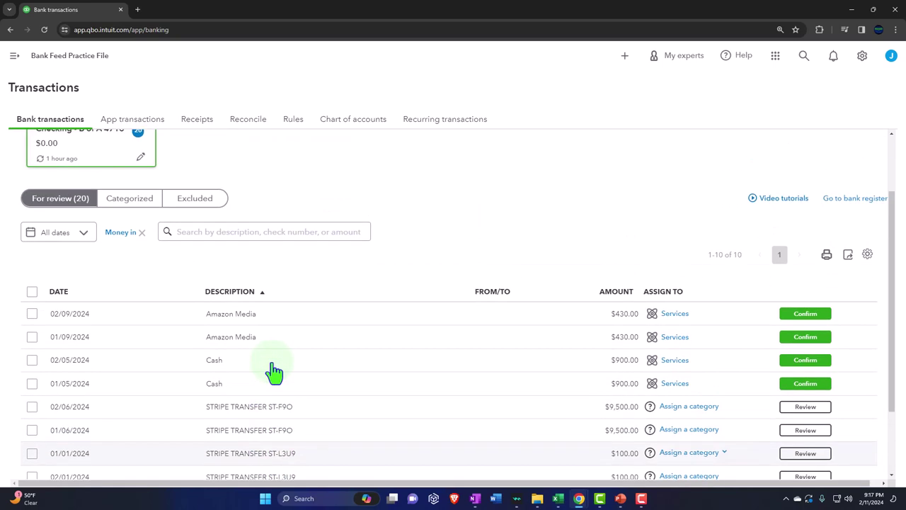
Step: Replace the Money in filter with Money out and look through the withdrawals for review
click(142, 234)
click(143, 241)
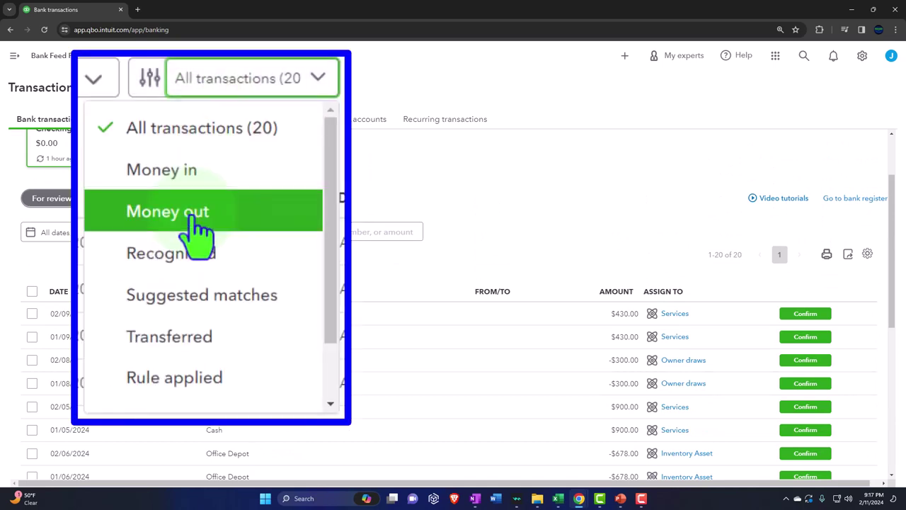
click(195, 219)
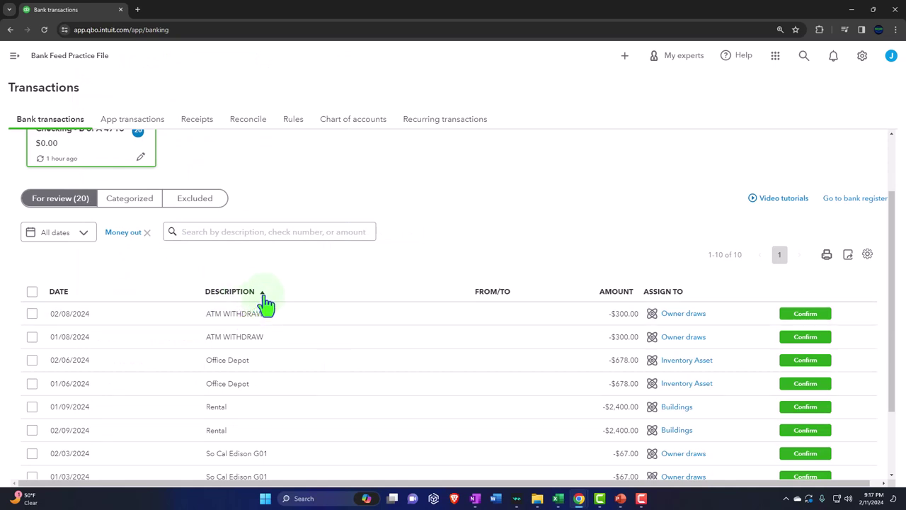
scroll(268, 305, down, 1)
scroll(268, 304, down, 1)
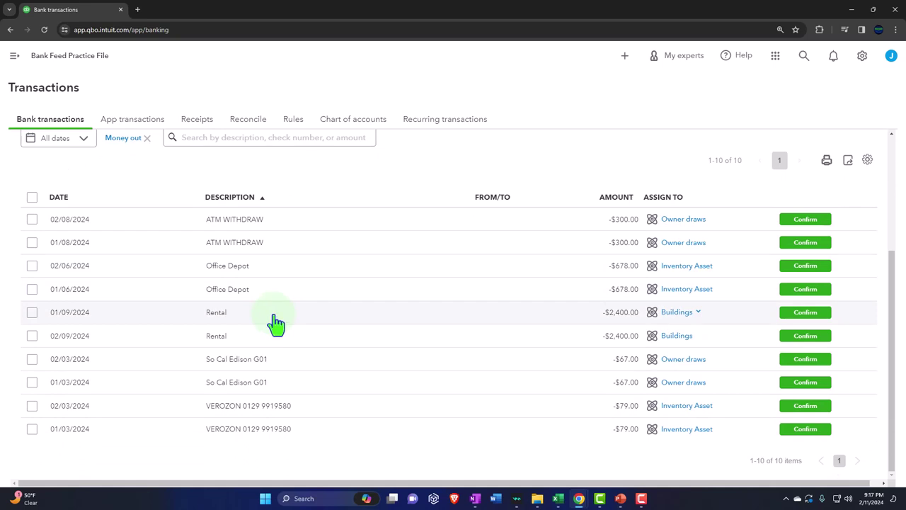
scroll(276, 322, up, 3)
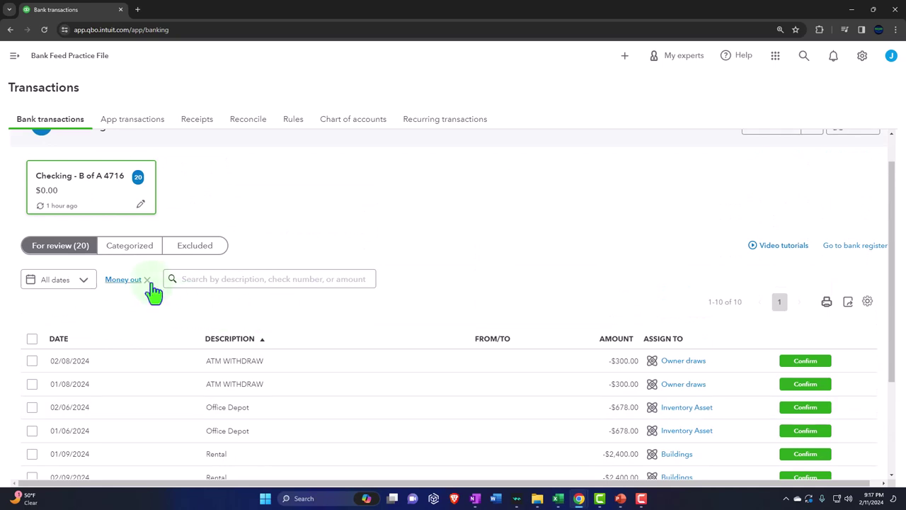
Step: Replace the Money out filter with Recognized to check the recognized transactions, and clear the filter
click(147, 280)
click(202, 286)
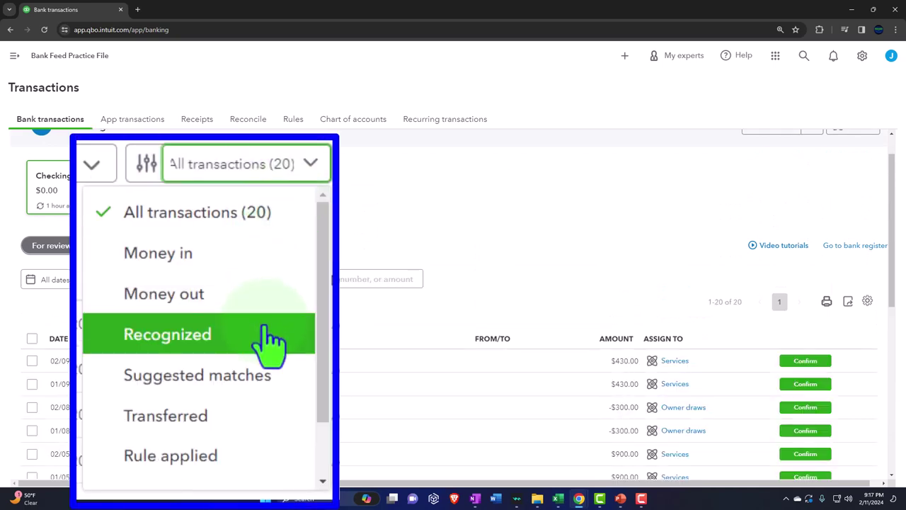
click(174, 370)
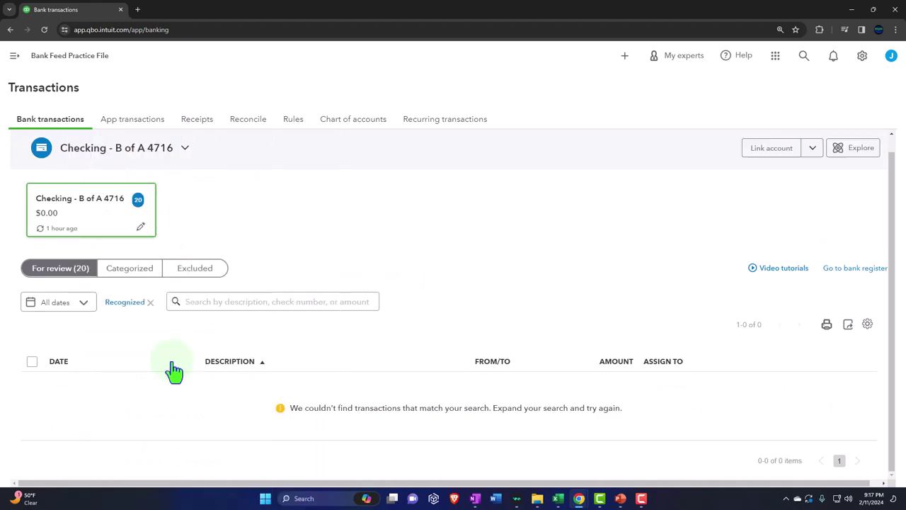
click(151, 303)
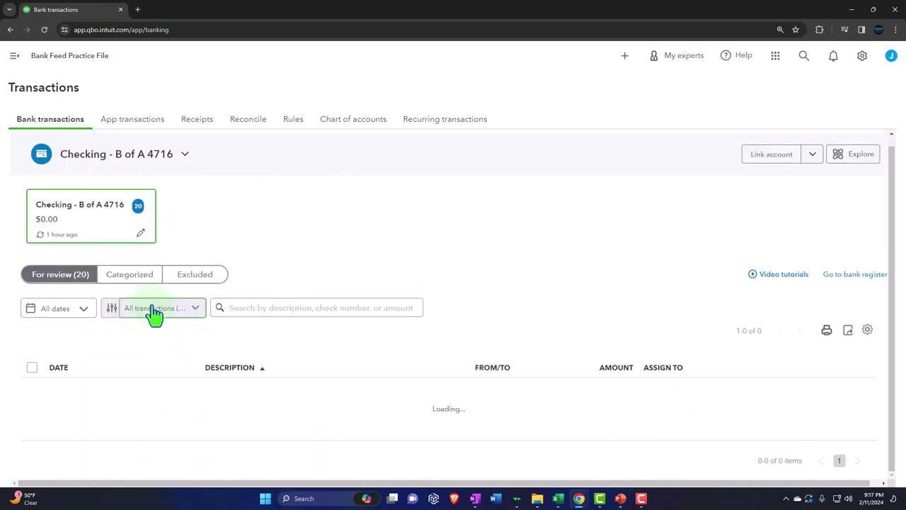
Step: Filter the transactions for review to Suggested matches, check the list, and clear the filter
click(196, 306)
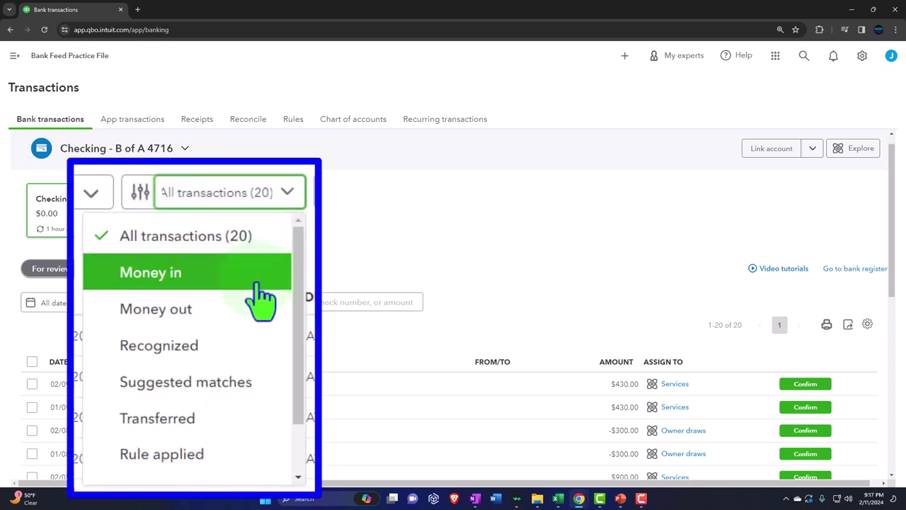
scroll(260, 301, down, 2)
click(253, 323)
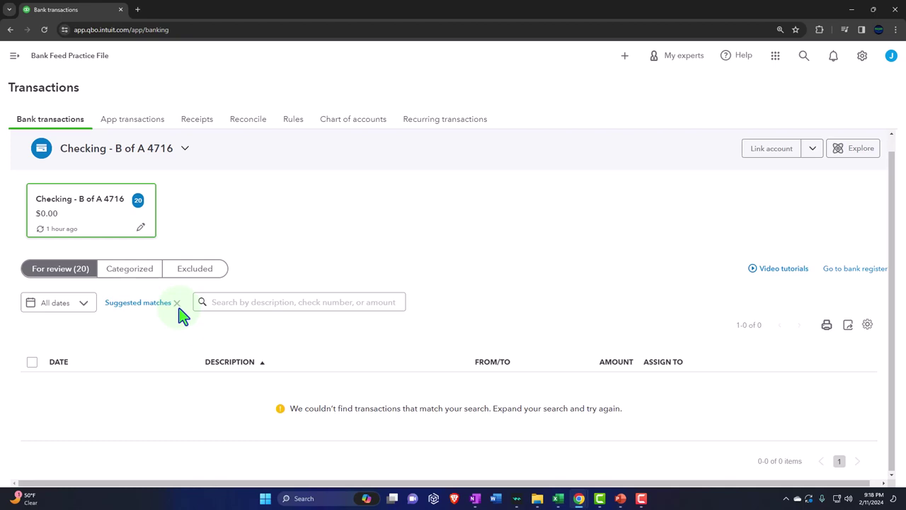
click(177, 303)
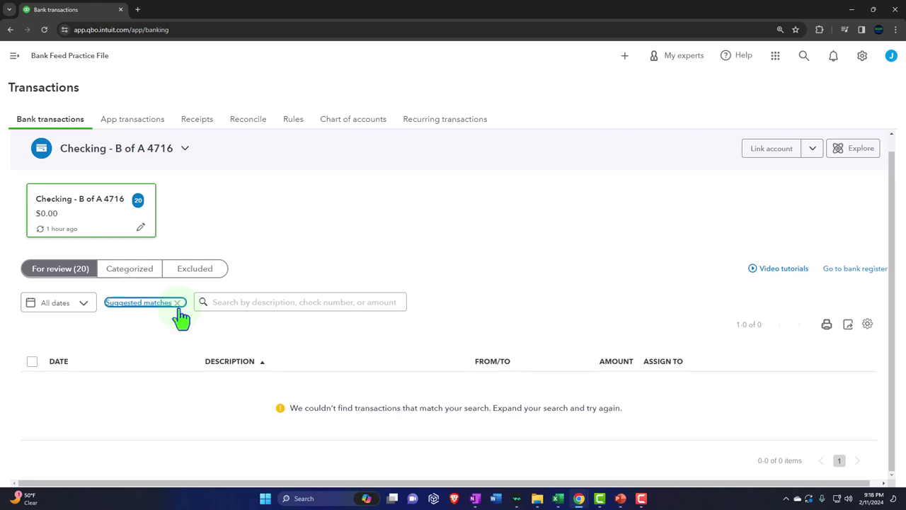
Step: Filter the transactions for review to Transferred, look at the listed transfers, and clear the filter
click(194, 305)
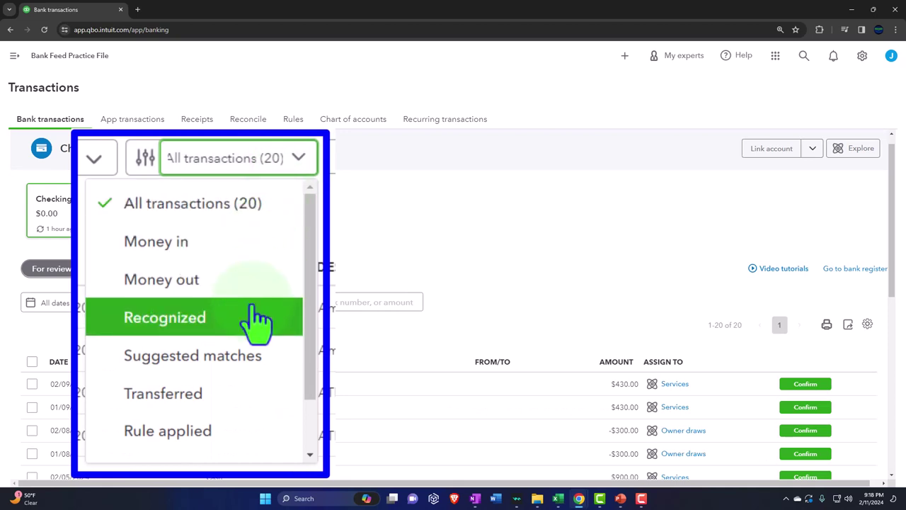
scroll(254, 306, down, 2)
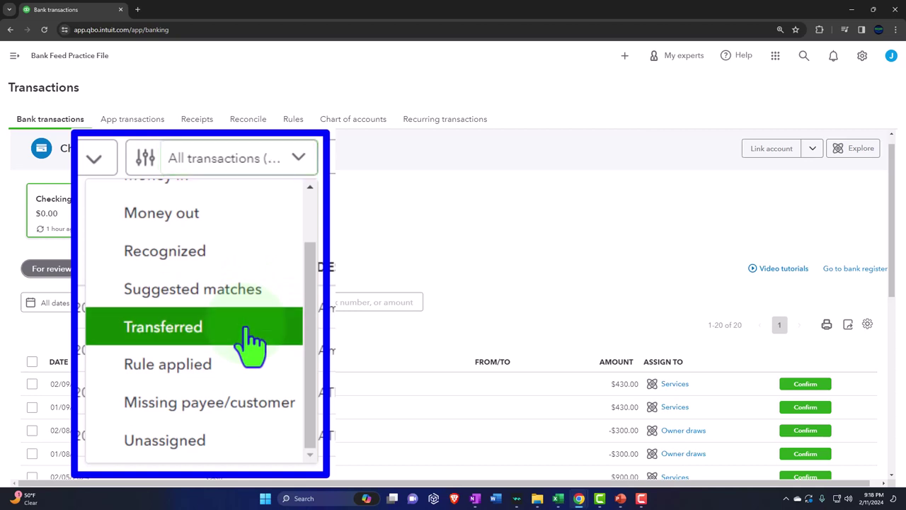
click(168, 404)
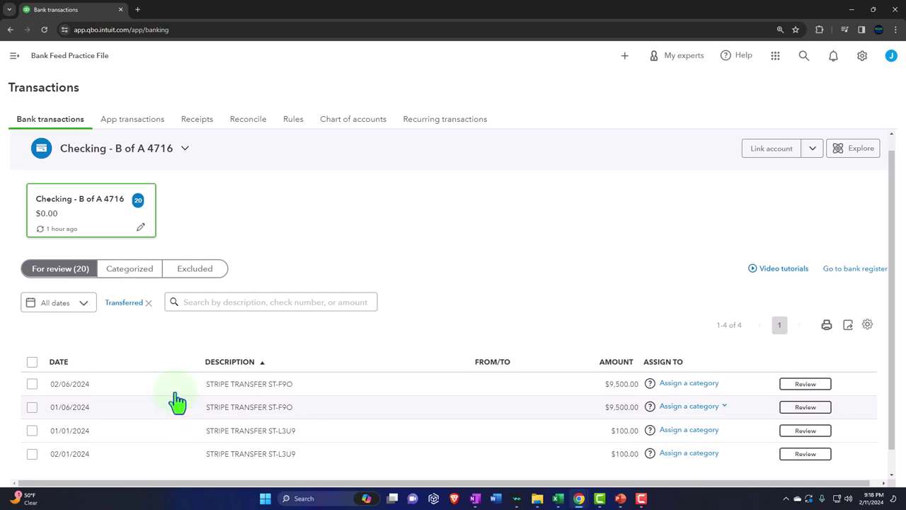
click(148, 303)
Step: Filter the transactions for review to Rule applied, check the list, and clear the filter
click(150, 308)
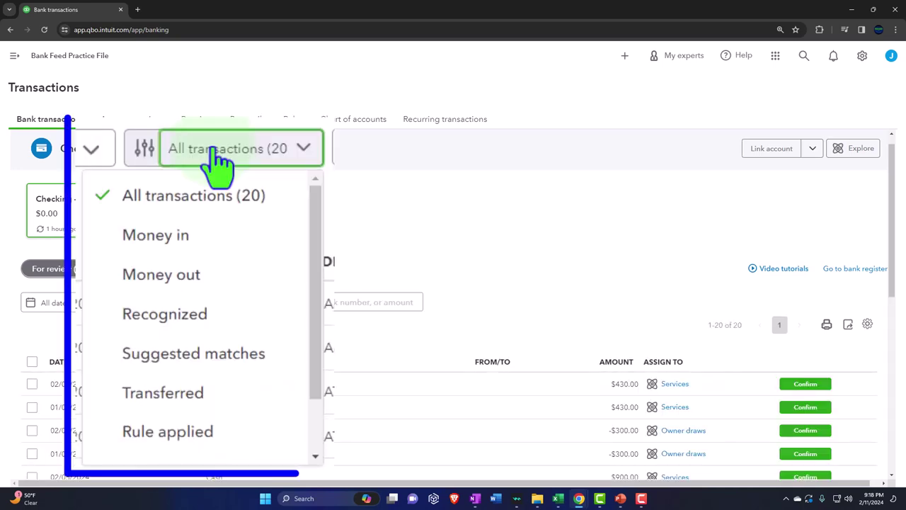
scroll(148, 369, down, 2)
click(219, 364)
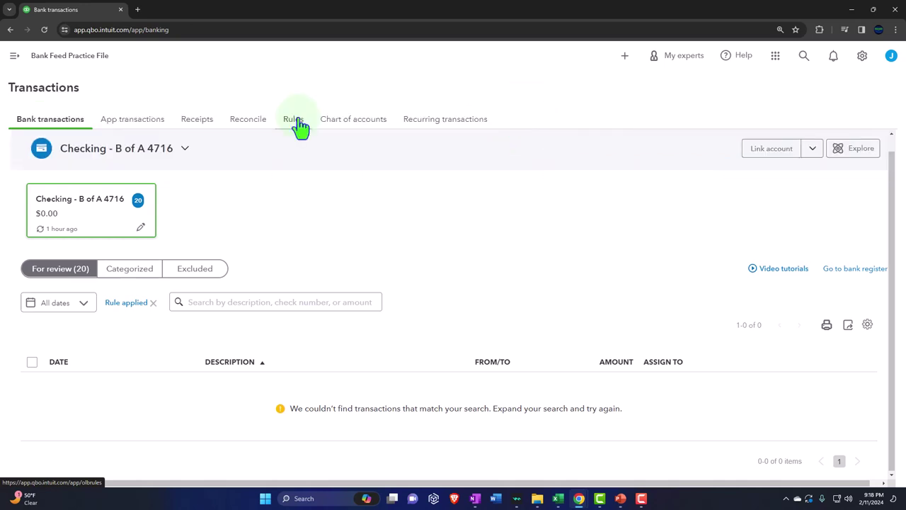
click(154, 305)
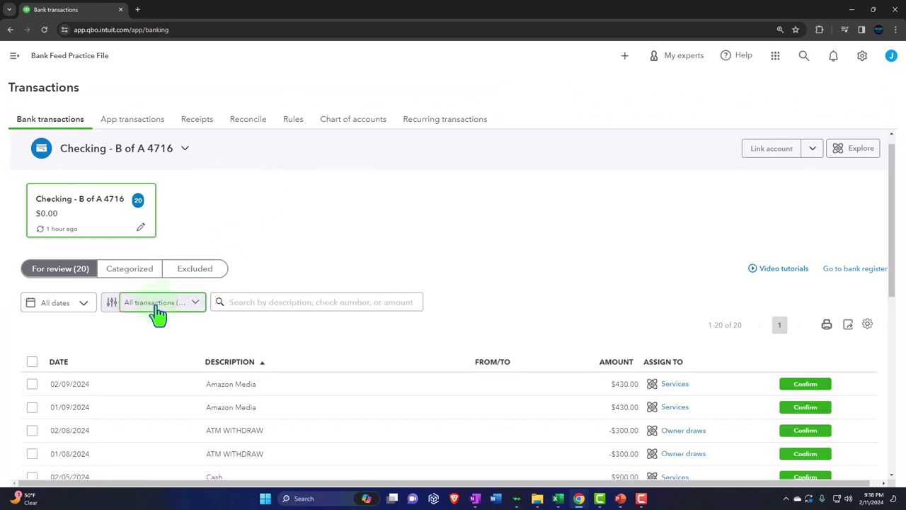
Step: Filter the transactions for review to Missing payee/customer, look through the list and expand the 02/09/2024 Amazon Media item, and clear the filter
click(157, 311)
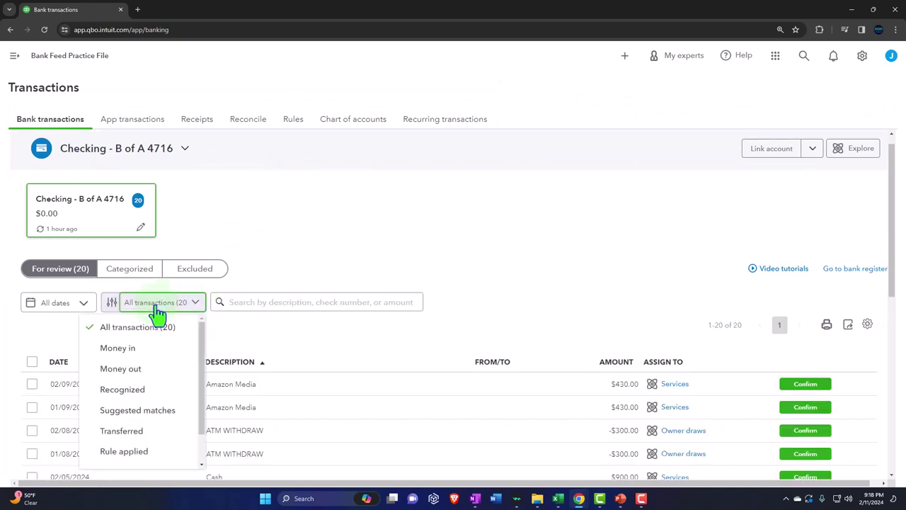
scroll(160, 353, down, 1)
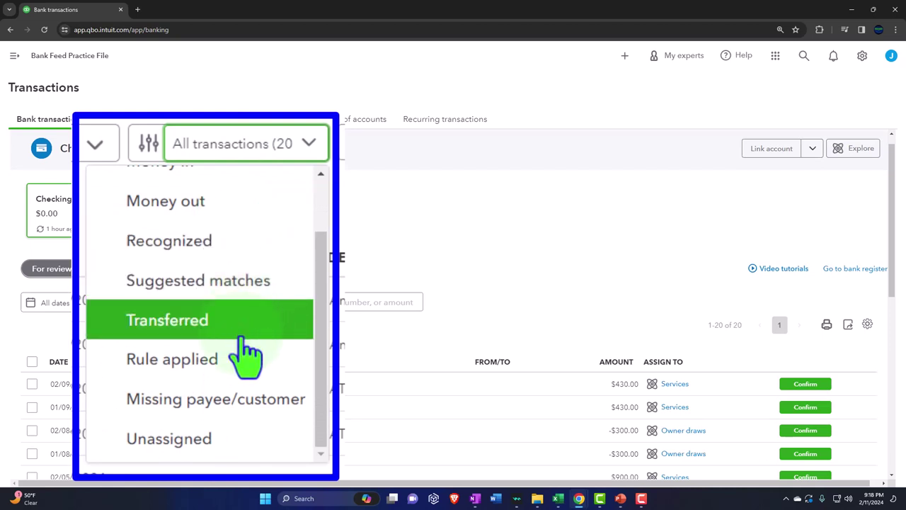
click(244, 401)
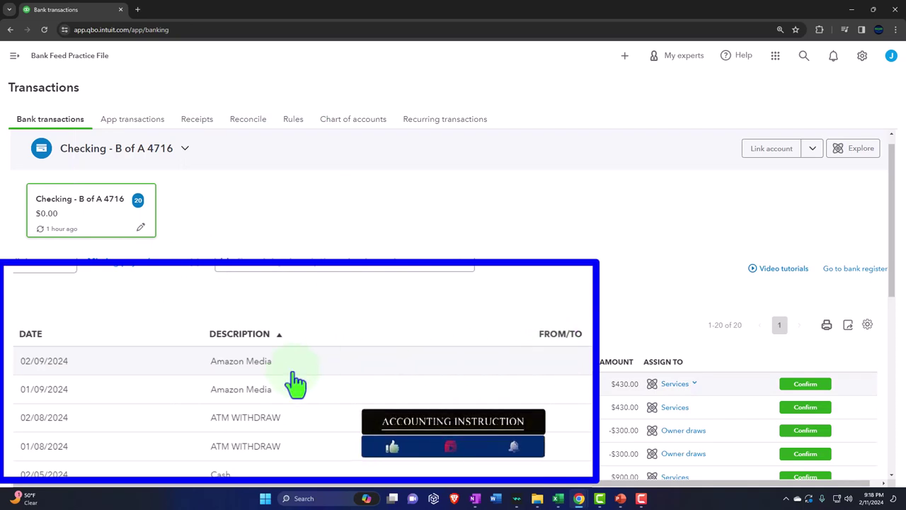
scroll(298, 383, down, 1)
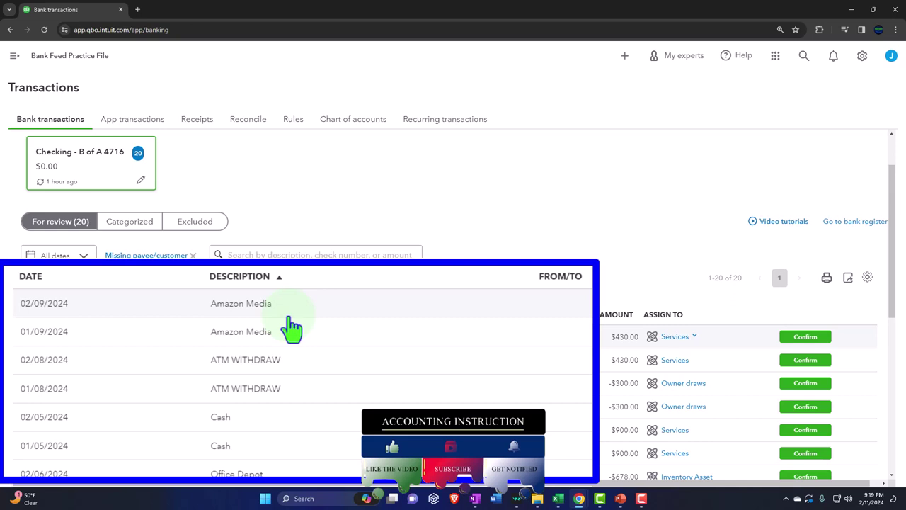
scroll(293, 327, down, 2)
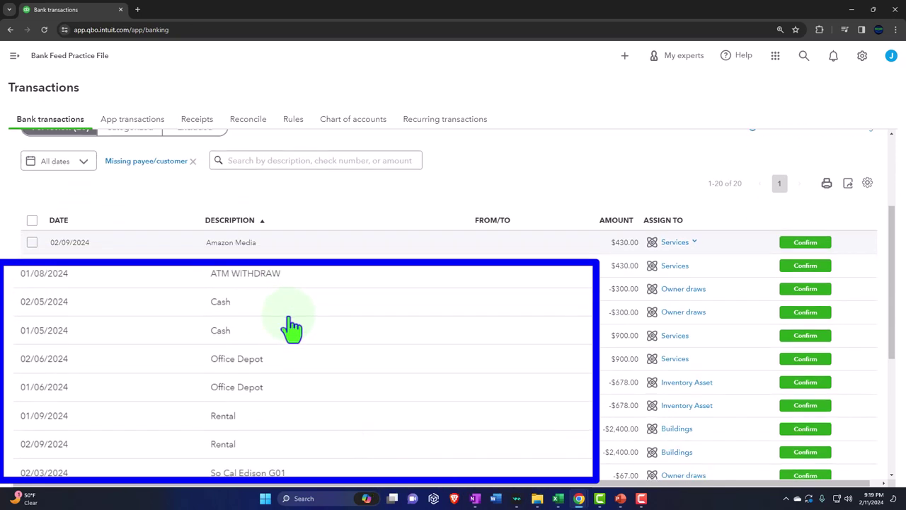
scroll(292, 328, up, 1)
scroll(292, 327, up, 2)
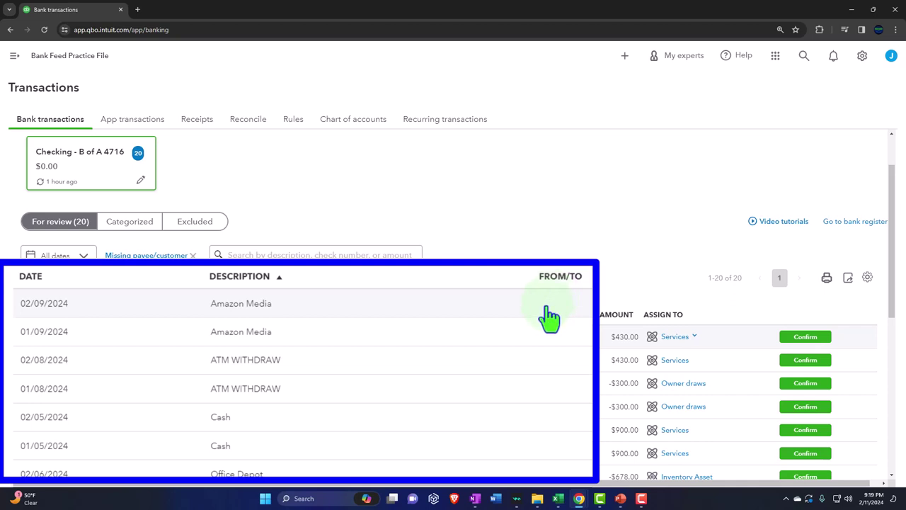
scroll(481, 348, up, 1)
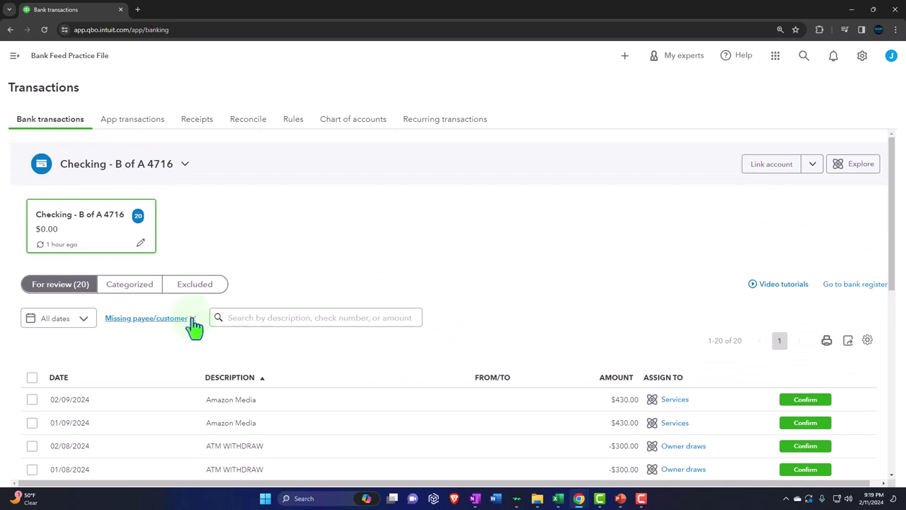
click(495, 409)
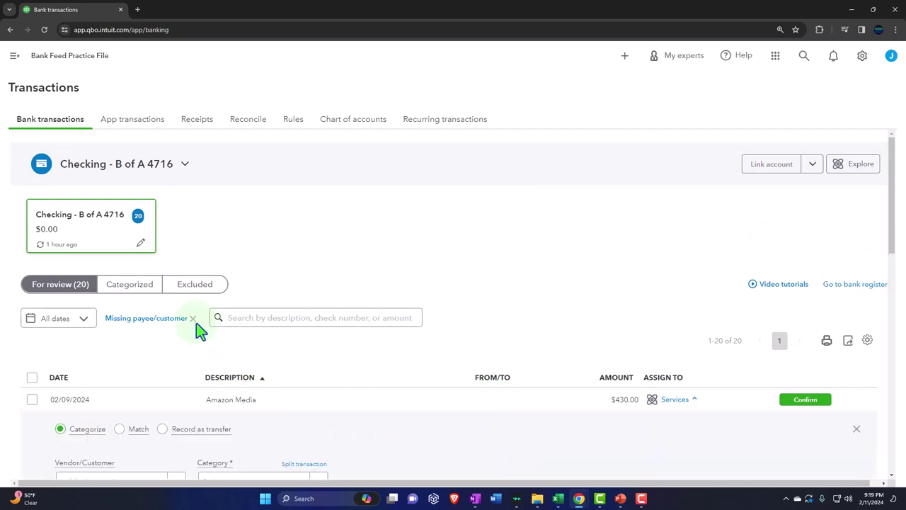
click(193, 318)
Step: Filter the transactions for review to Unassigned, look at the items without a category, and clear the filter
click(192, 323)
scroll(179, 379, down, 1)
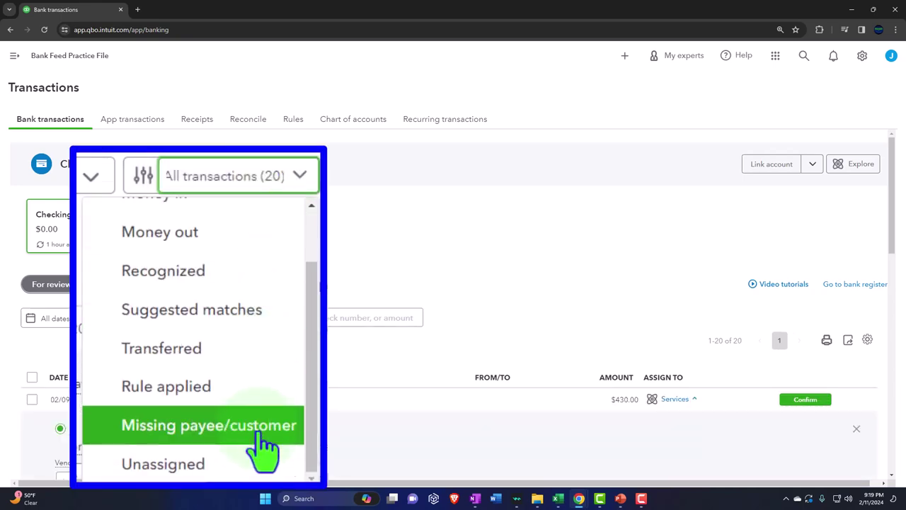
click(264, 465)
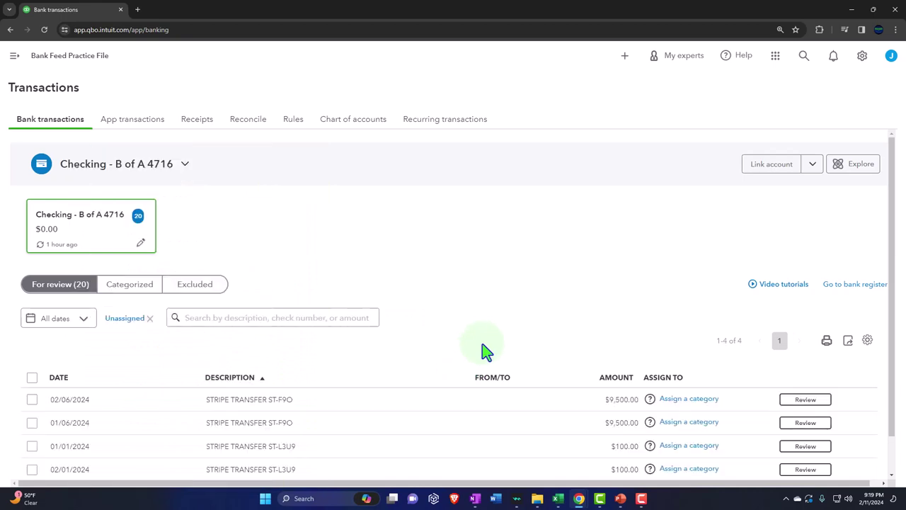
scroll(482, 344, down, 1)
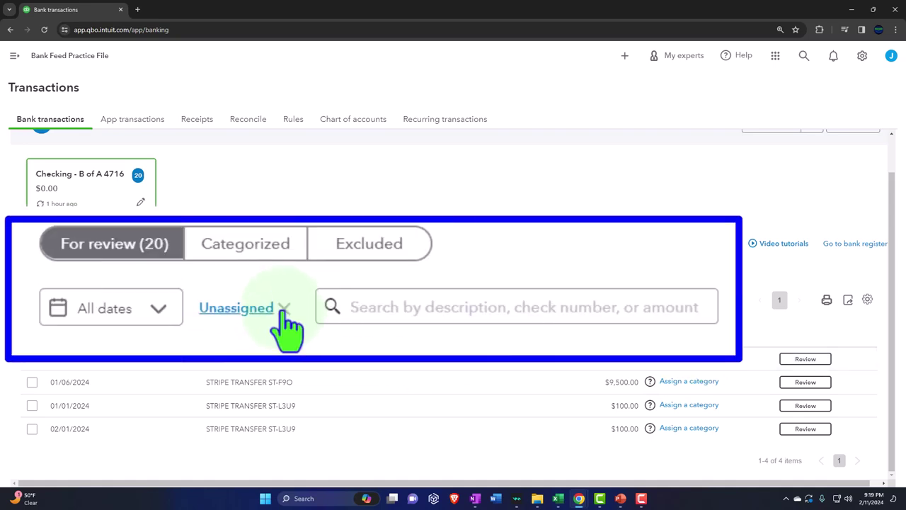
click(284, 309)
Step: Search the transactions for review for "cash" and clear the search
click(488, 312)
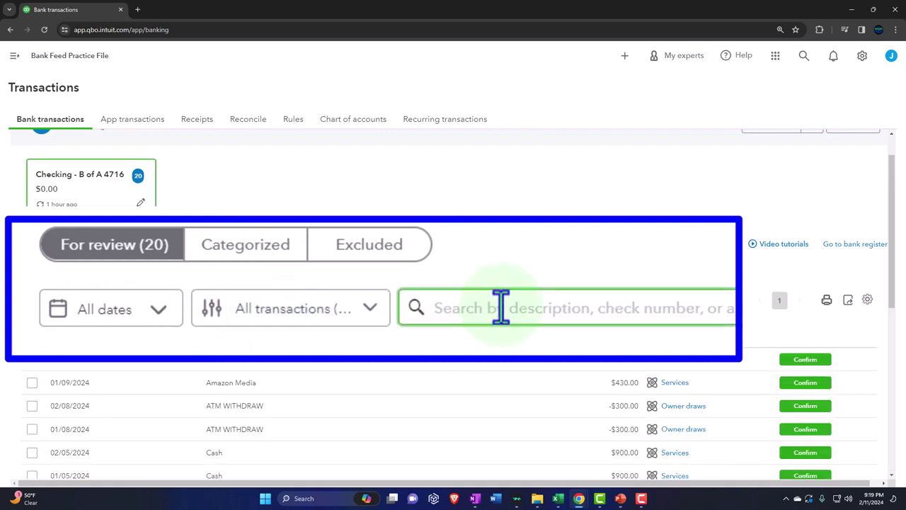
text(cash)
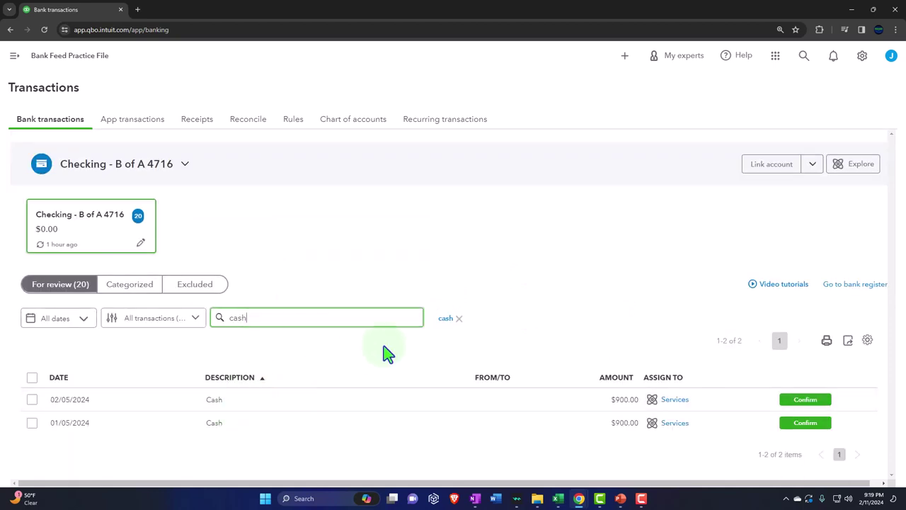
click(460, 320)
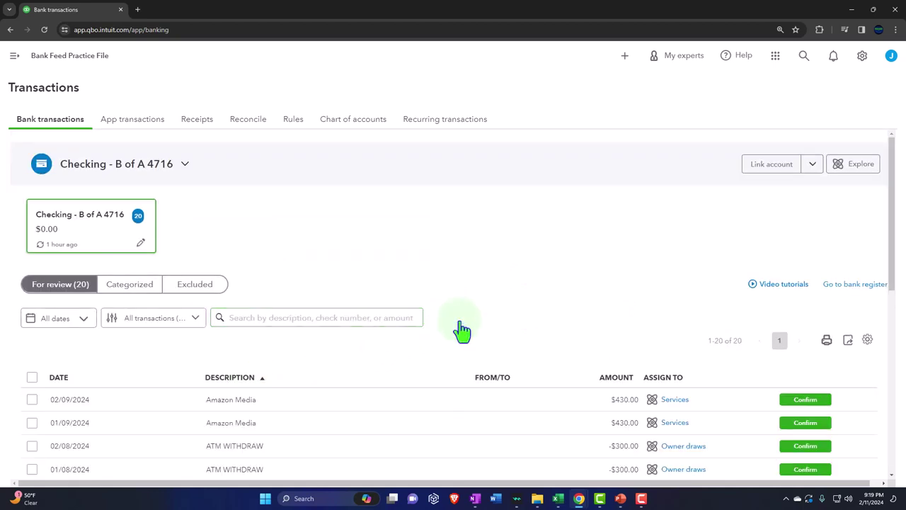
Step: Sort the transactions for review in turn by date, description, from/to, amount and assigned category to compare the orderings
scroll(461, 328, down, 1)
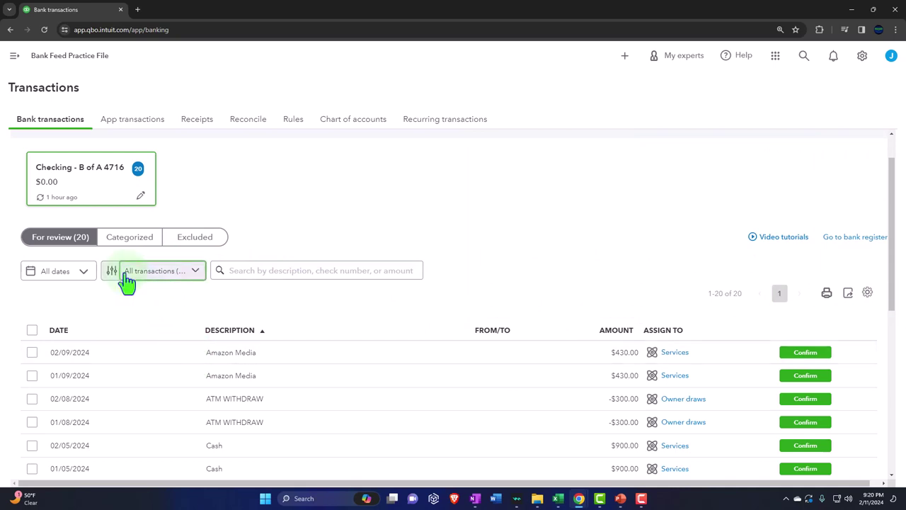
scroll(126, 281, down, 1)
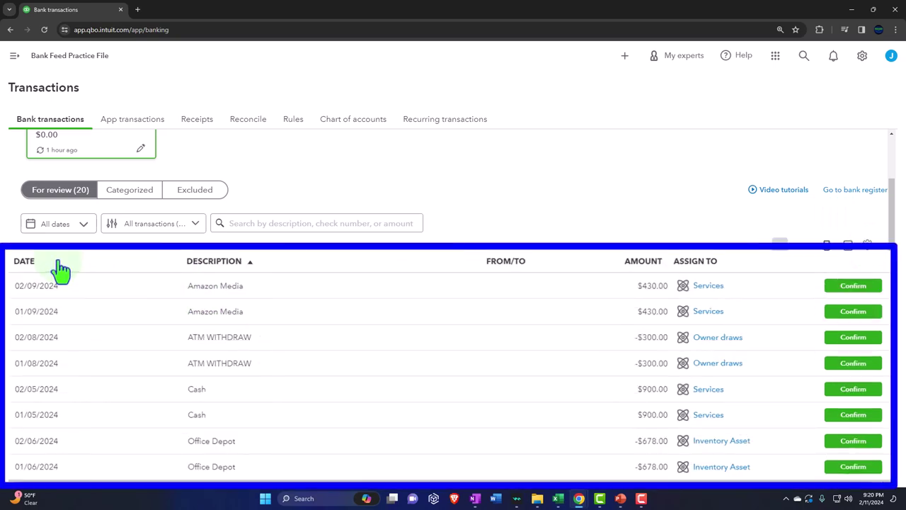
click(59, 262)
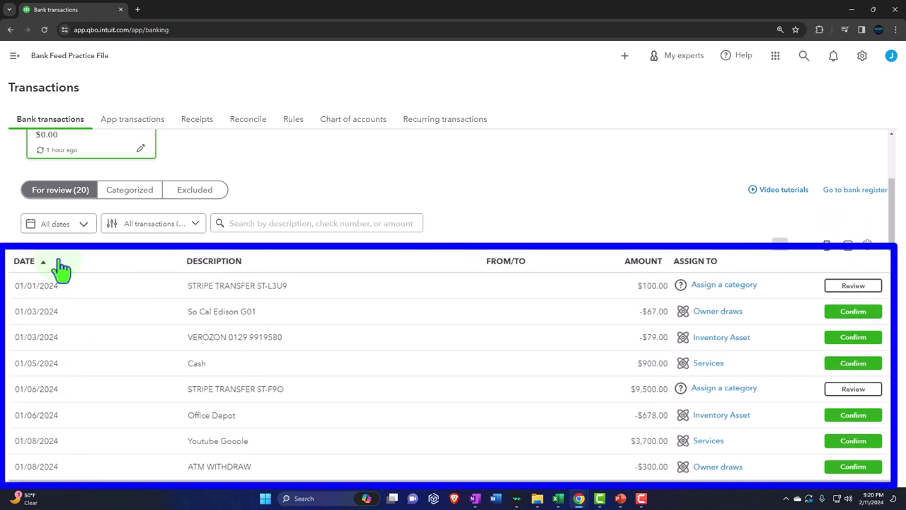
click(252, 268)
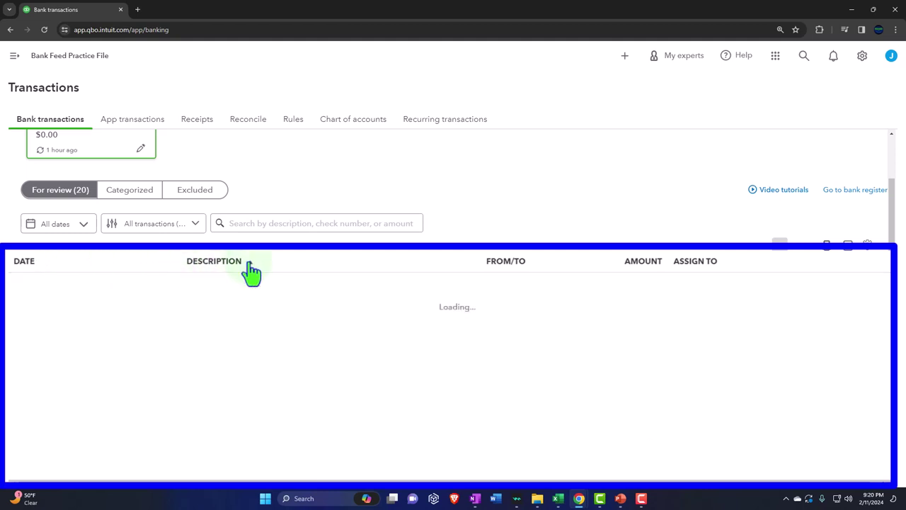
click(498, 270)
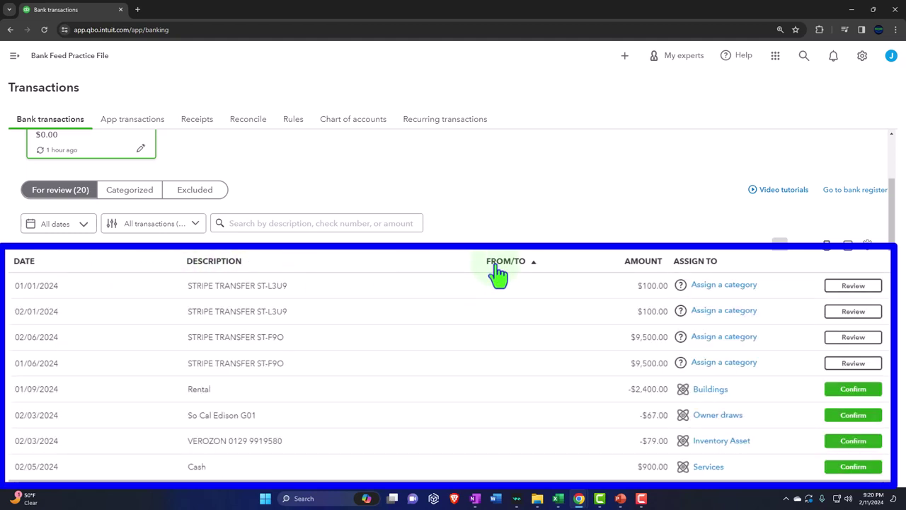
click(632, 270)
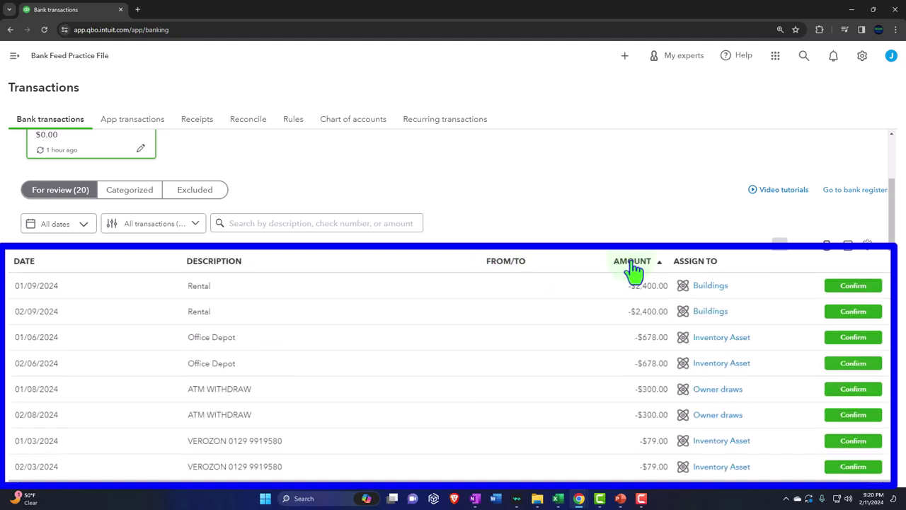
click(703, 267)
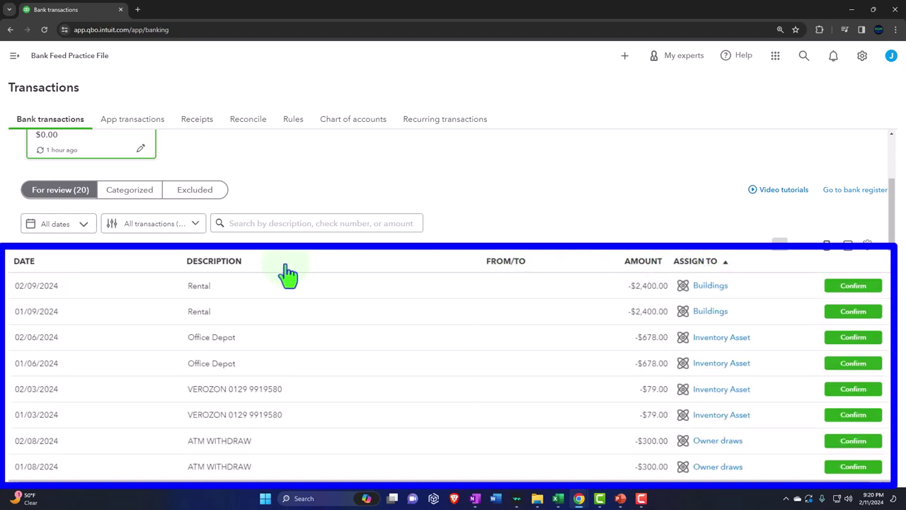
Step: Sort the transactions for review by date and select all of them to bring up the batch actions
click(44, 270)
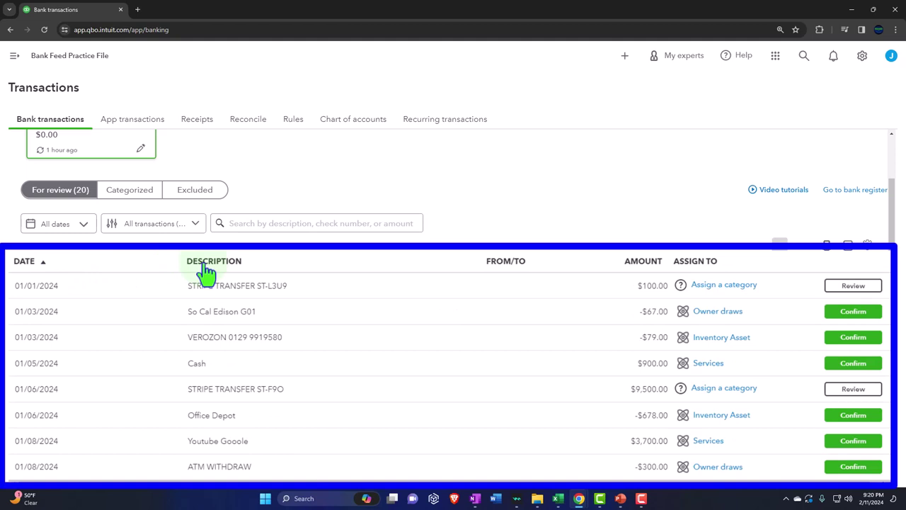
click(31, 262)
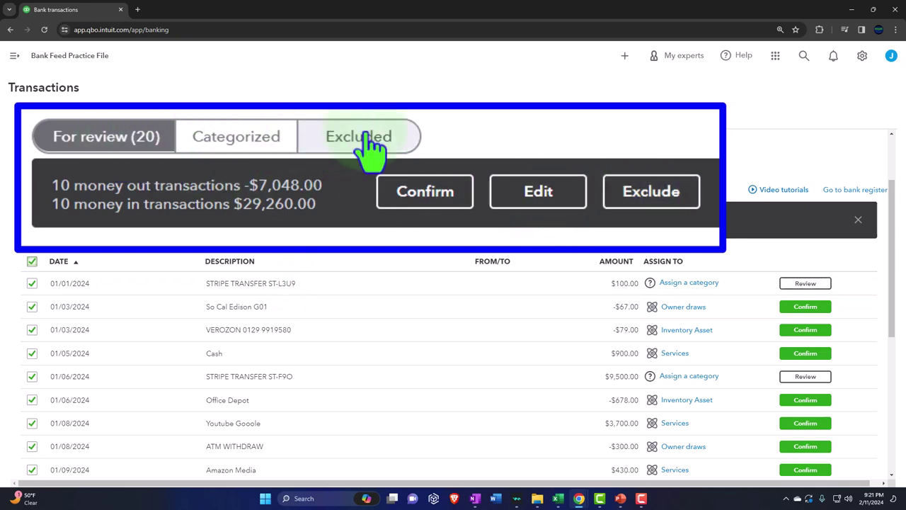
Step: Deselect all the transactions for review and look over their assigned categories and the available Review and Confirm actions
click(32, 261)
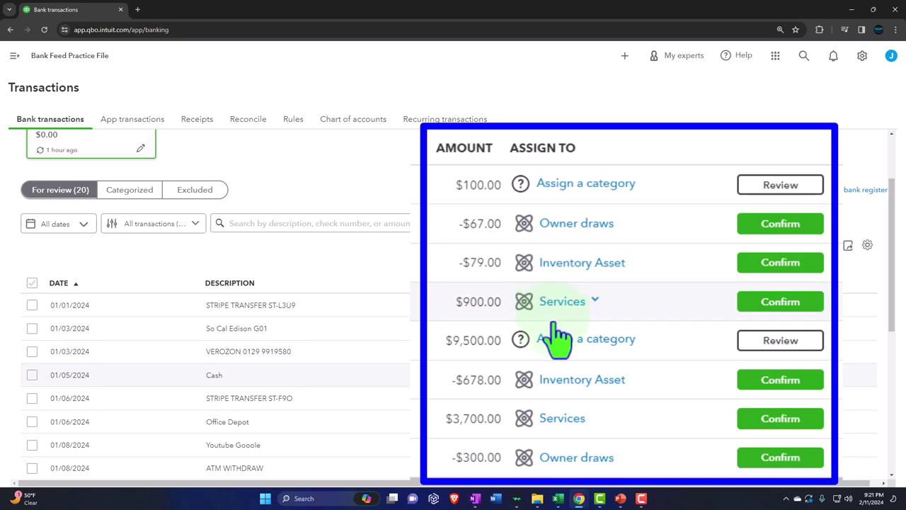
scroll(552, 312, down, 1)
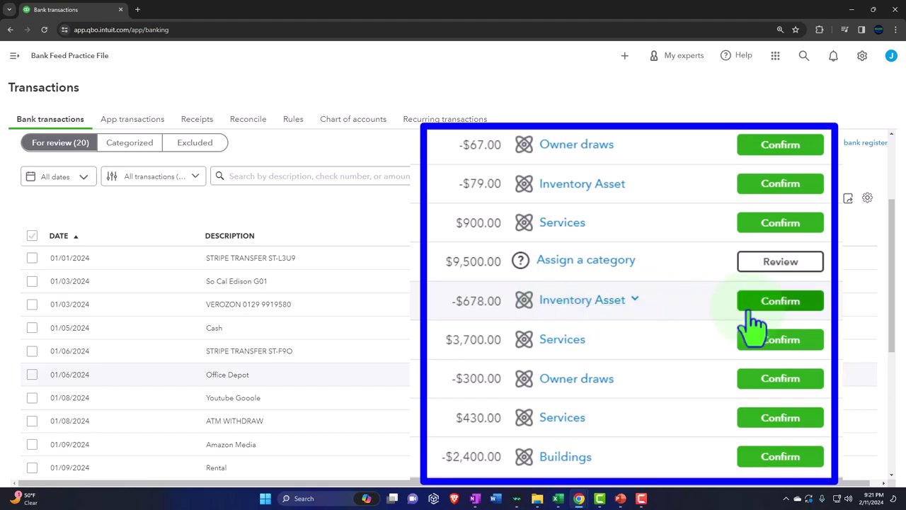
scroll(571, 276, down, 2)
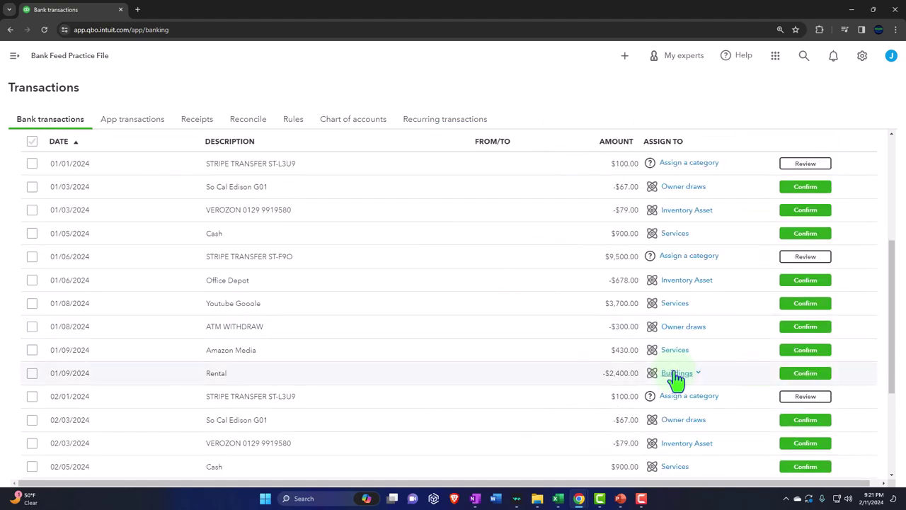
scroll(678, 374, up, 5)
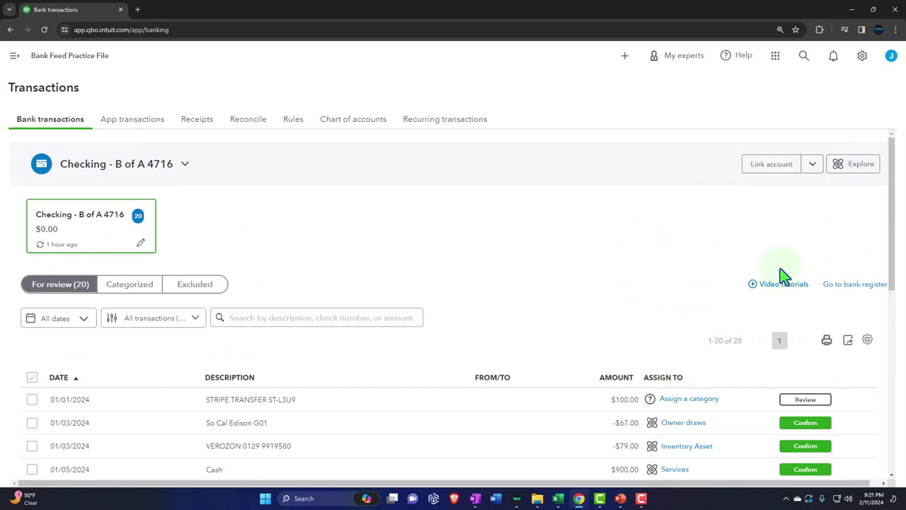
Step: Show the Check No. column in the transactions list and hide it again
click(867, 340)
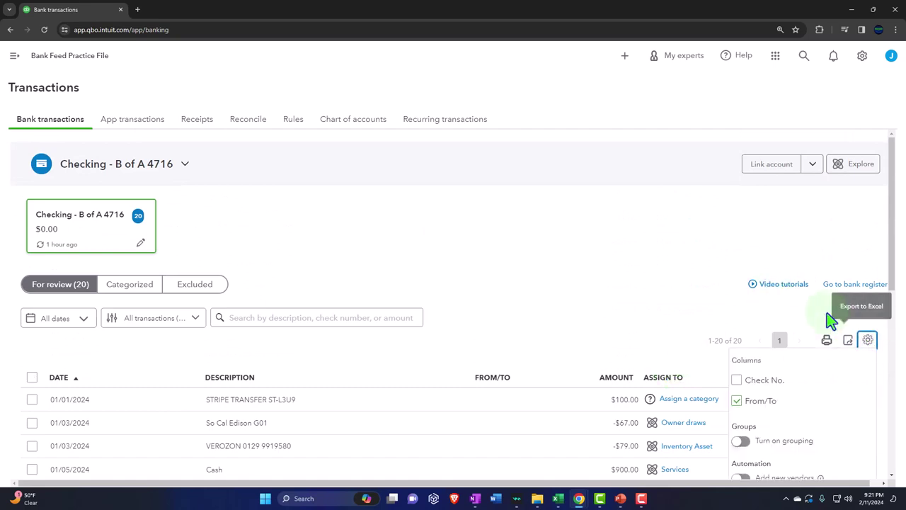
scroll(829, 318, down, 2)
click(737, 240)
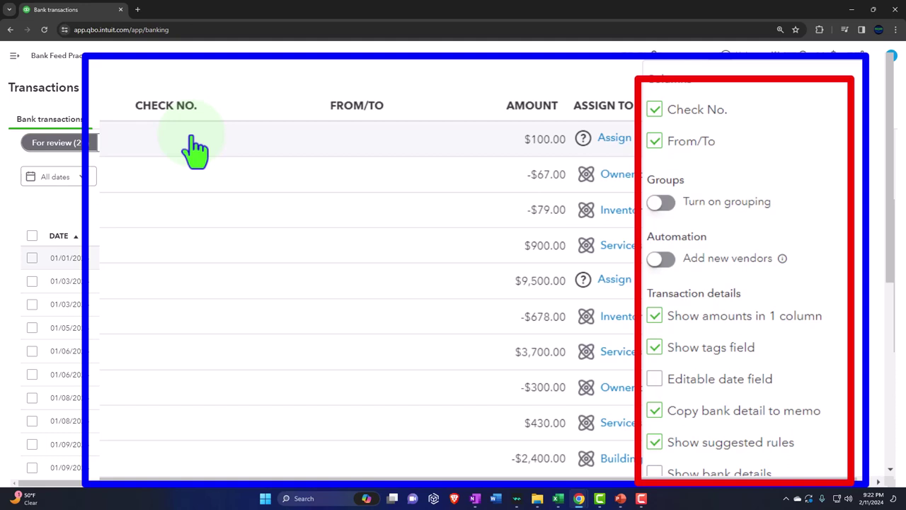
click(655, 111)
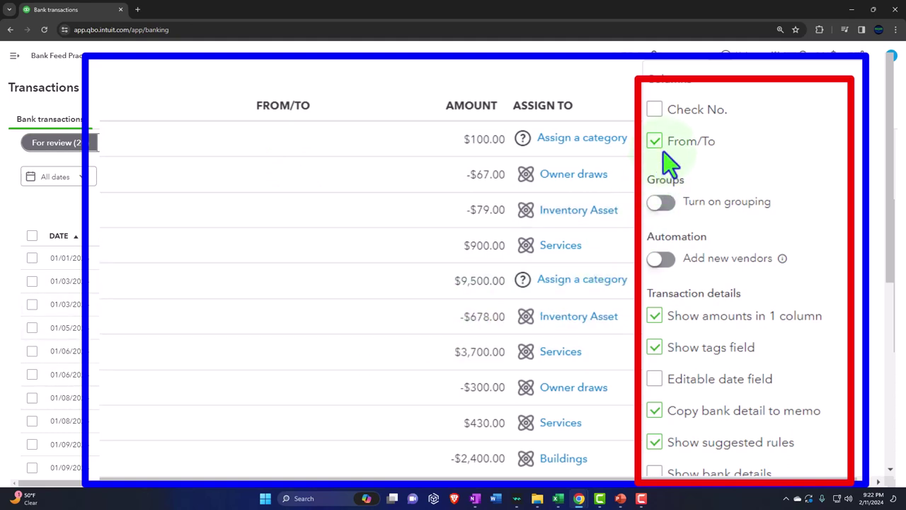
Step: Turn on grouping for the transactions list, look at the monthly groups, and turn grouping off
click(661, 202)
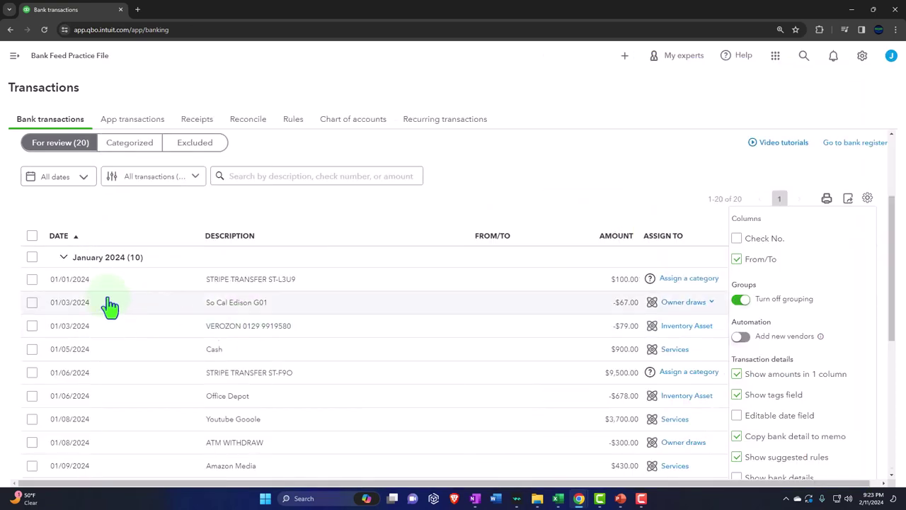
scroll(108, 305, down, 3)
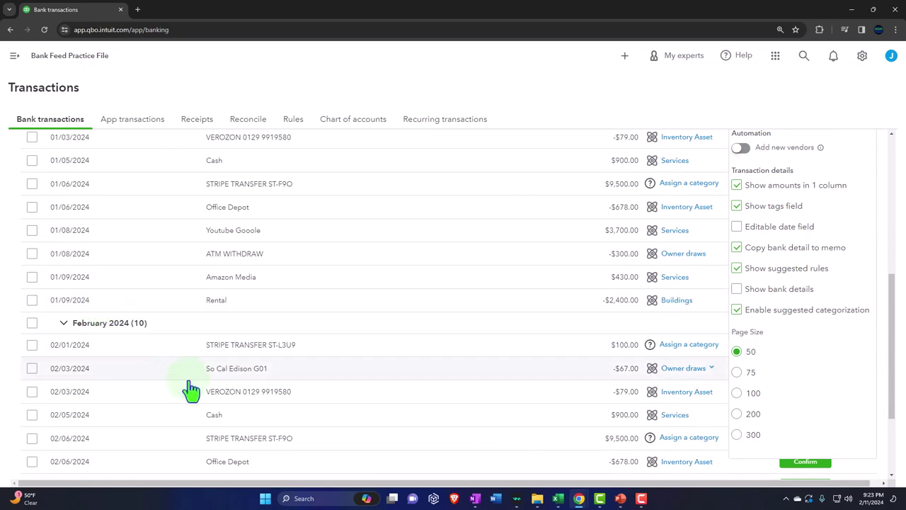
scroll(188, 393, up, 4)
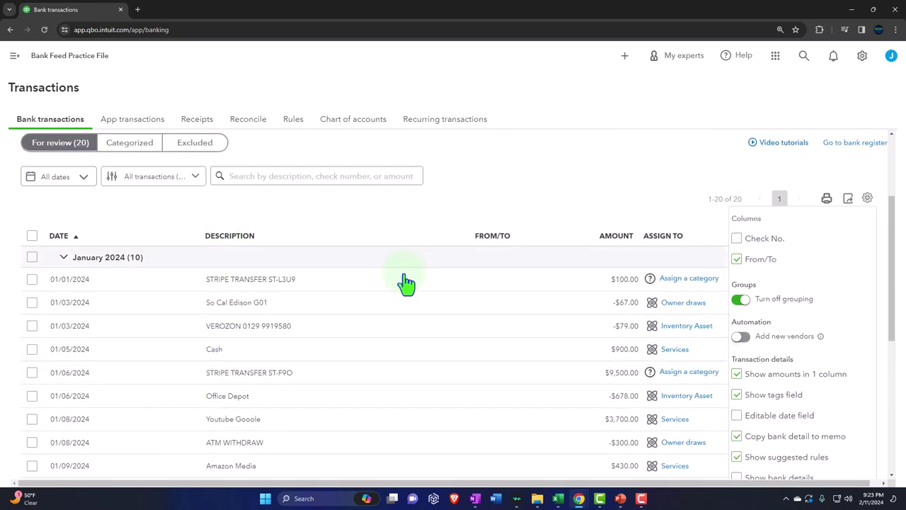
click(741, 300)
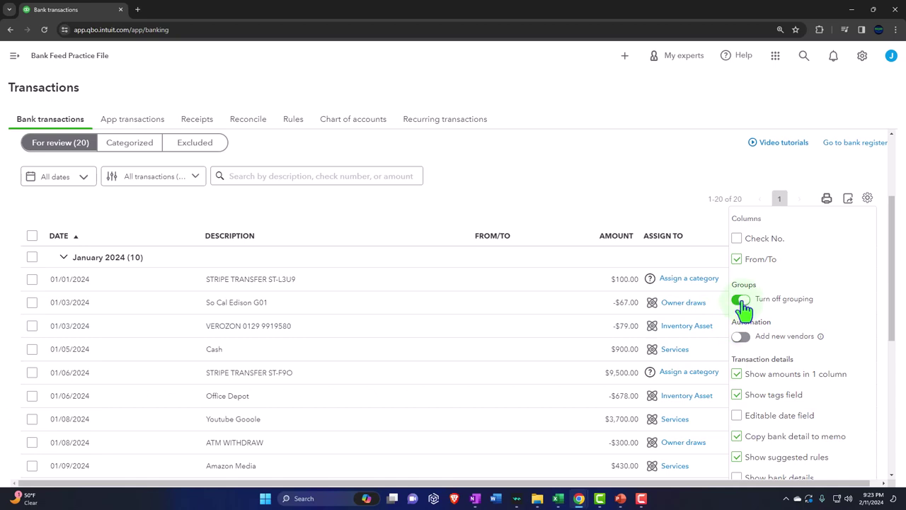
scroll(806, 273, down, 1)
Step: Split the amounts into separate Spent and Received columns and switch back to showing amounts in 1 column
click(867, 244)
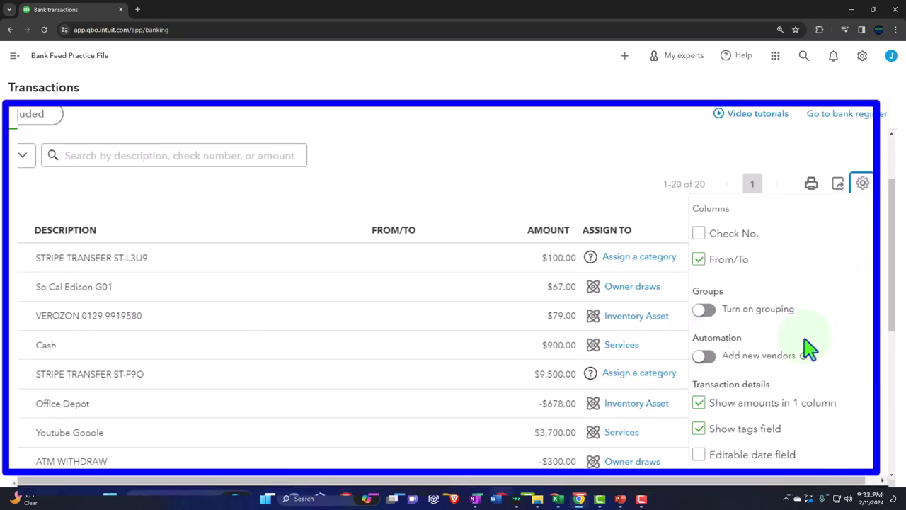
mouse_move(805, 356)
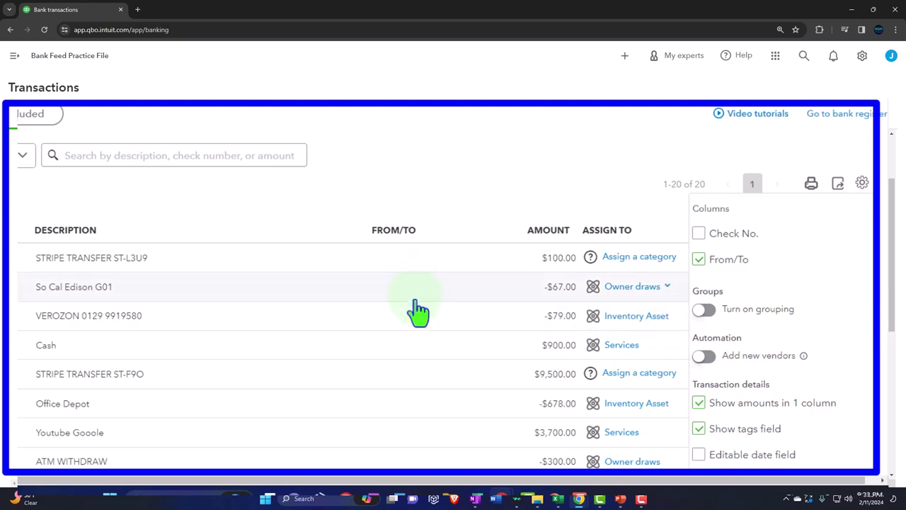
scroll(833, 339, down, 2)
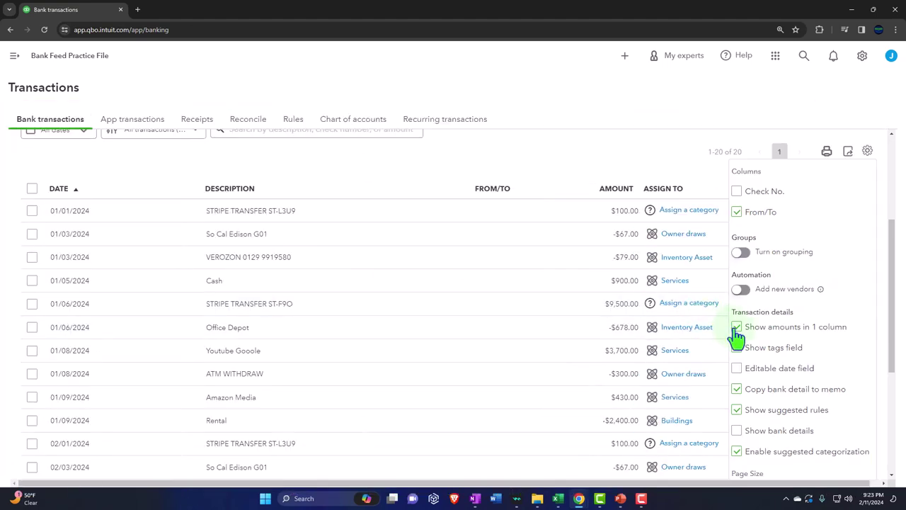
click(737, 328)
scroll(708, 340, down, 2)
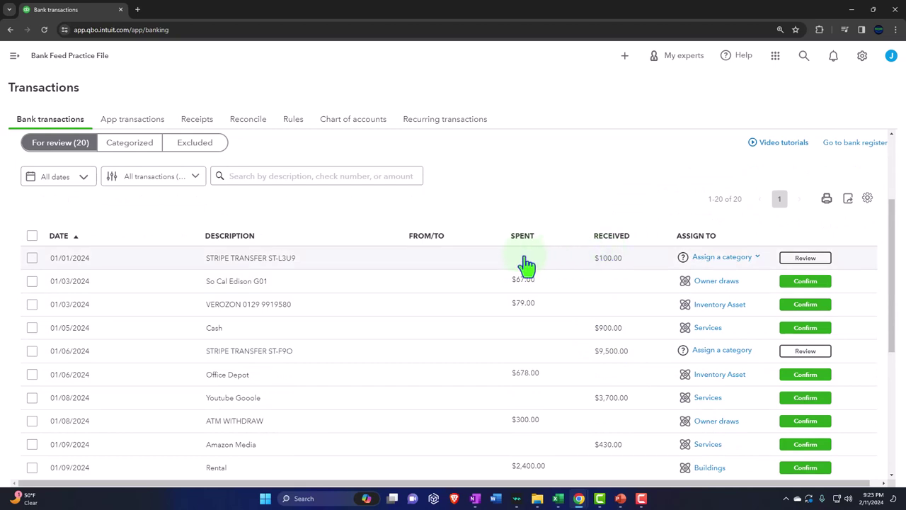
click(867, 199)
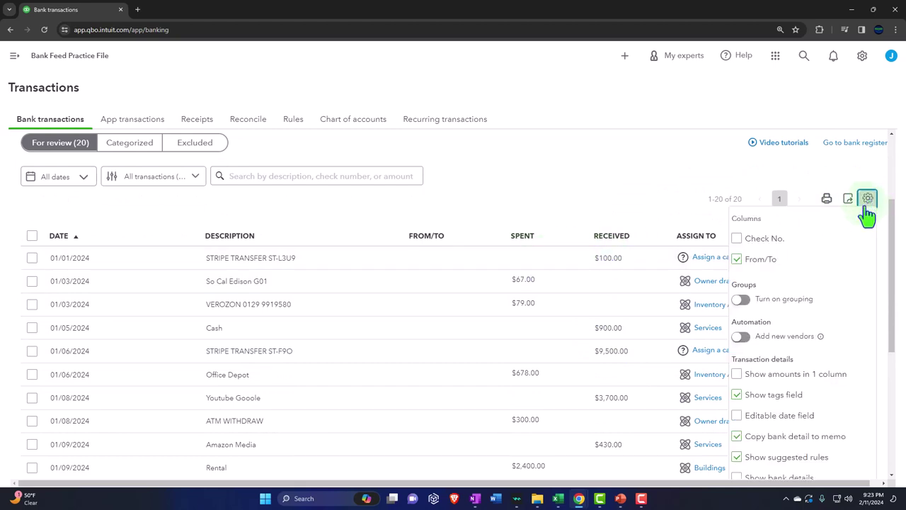
click(740, 376)
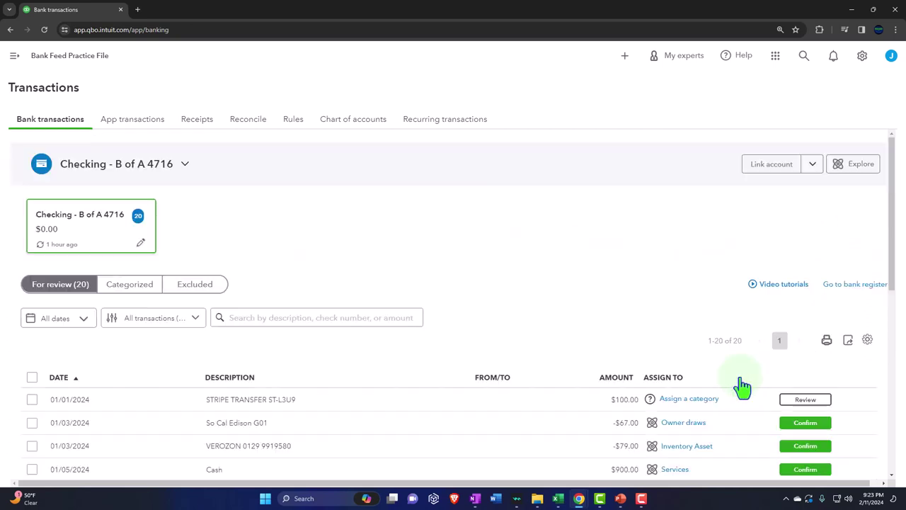
scroll(662, 374, down, 2)
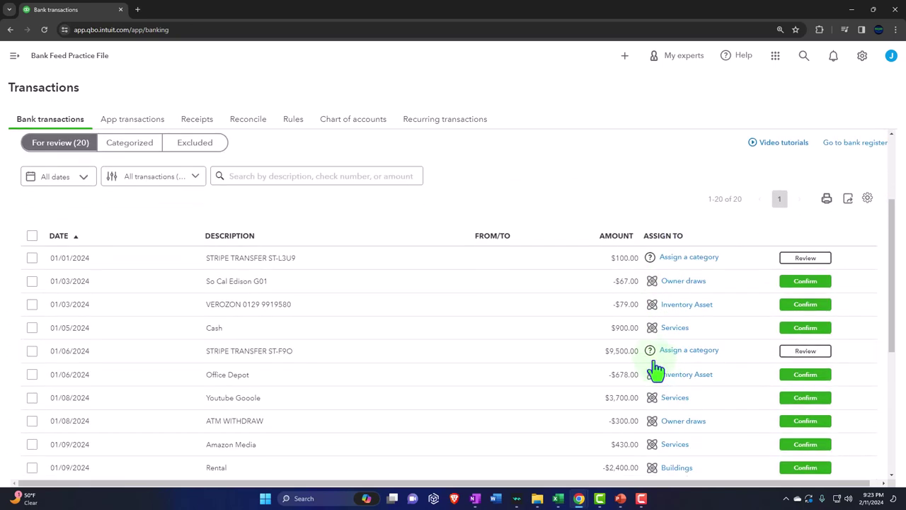
Step: Review the transaction details settings and expand the 01/01/2024 STRIPE TRANSFER ST-L3U9 transaction
click(867, 201)
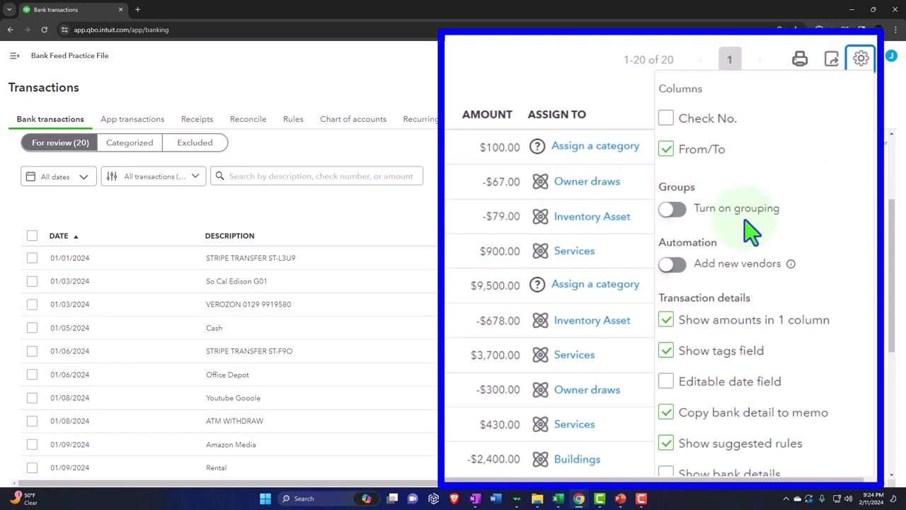
scroll(753, 226, down, 3)
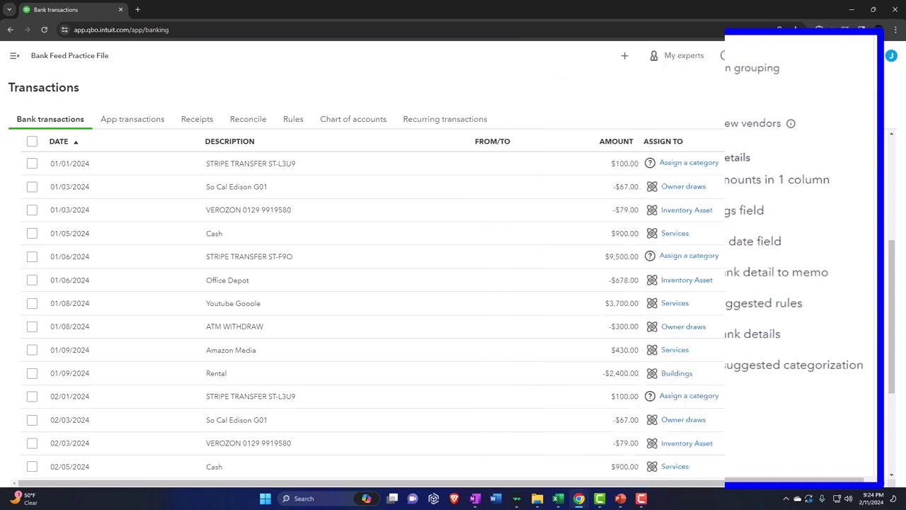
click(113, 176)
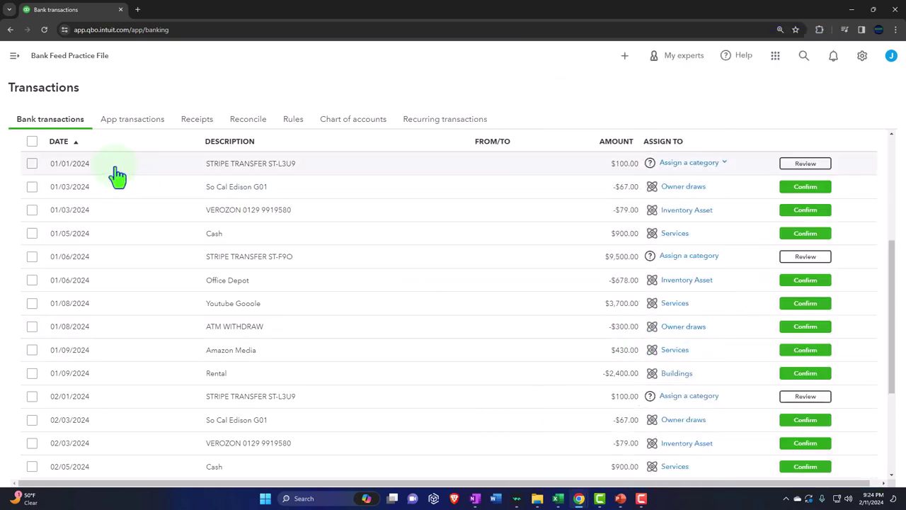
click(112, 177)
scroll(95, 208, up, 1)
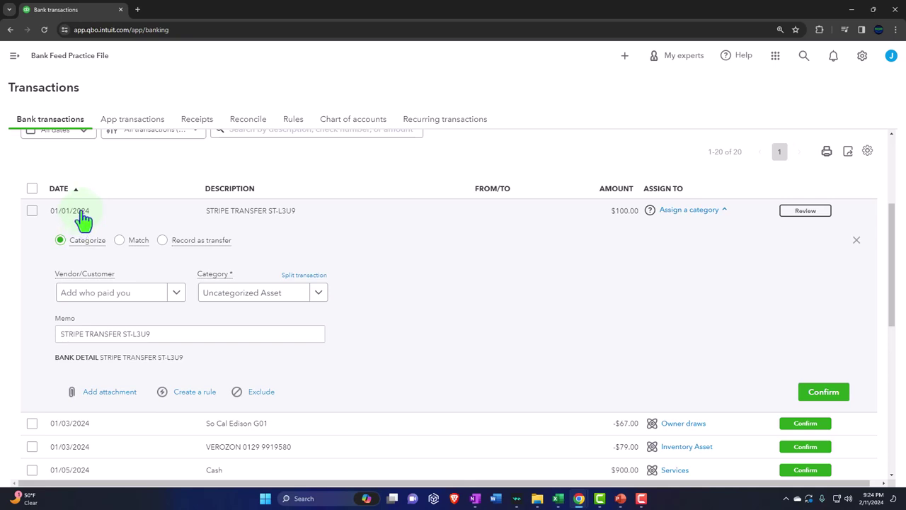
Step: Turn the editable date field on and off for the expanded transaction, check its memo, and close the table settings
click(868, 151)
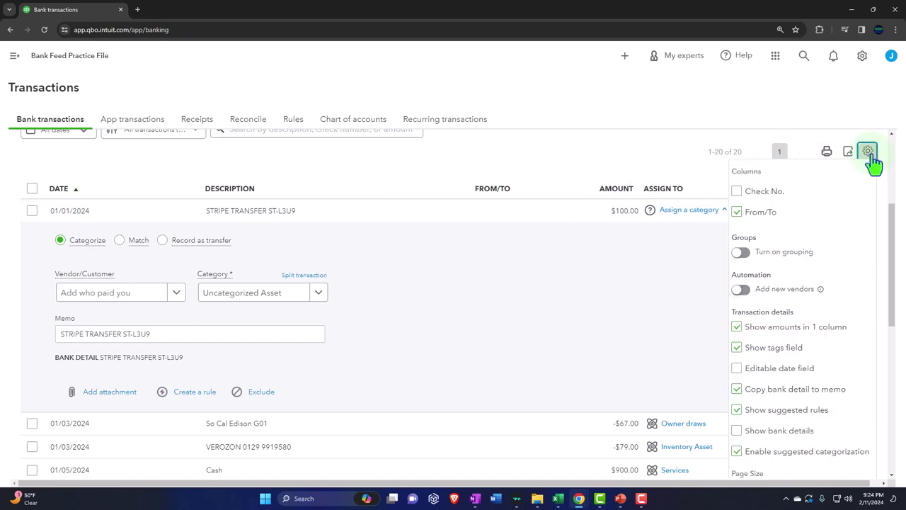
click(730, 365)
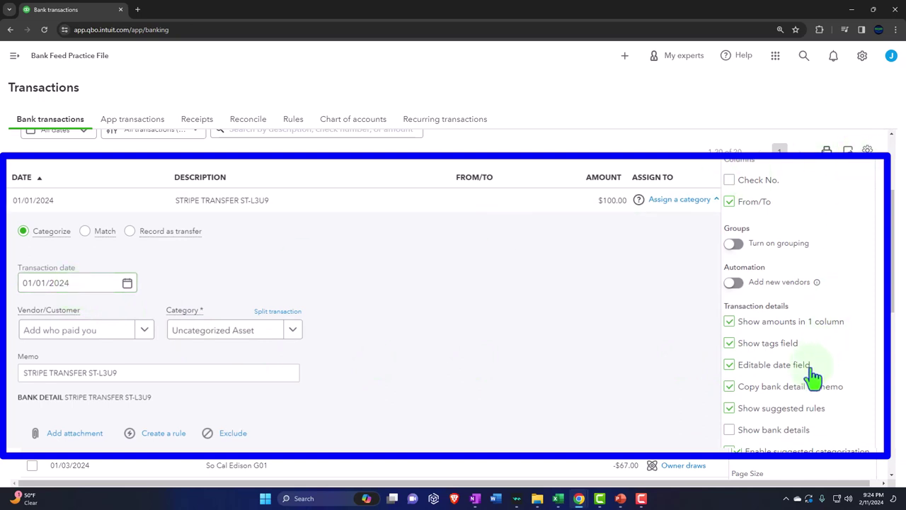
click(729, 366)
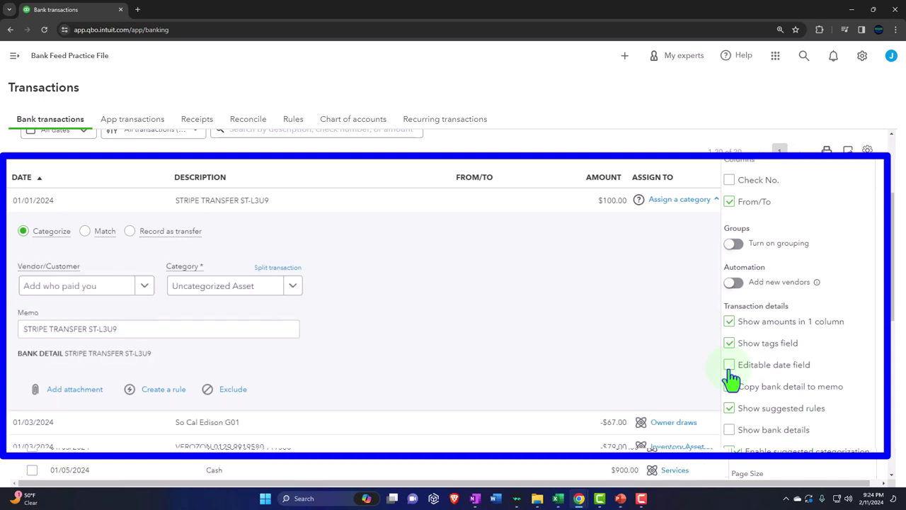
click(730, 383)
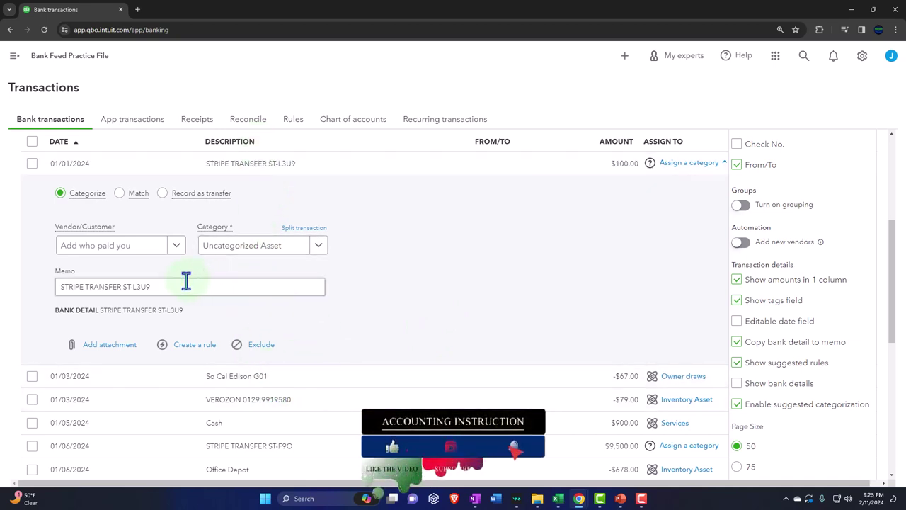
scroll(185, 281, up, 1)
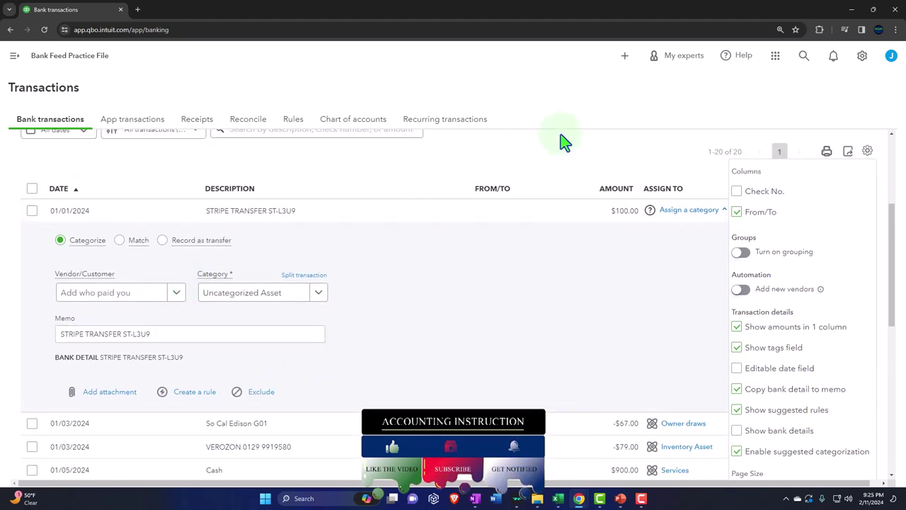
click(869, 153)
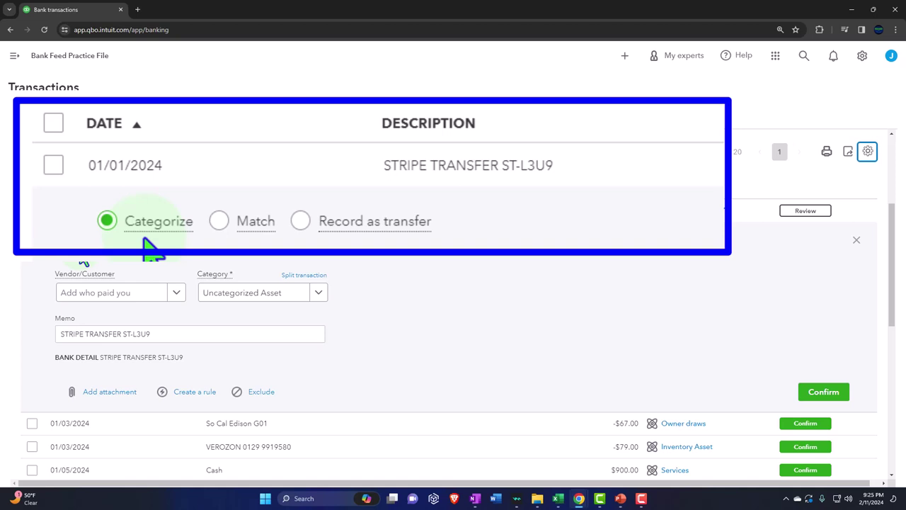
Step: Duplicate the bank transactions page in a second browser tab and open a blank bank deposit form there
click(622, 61)
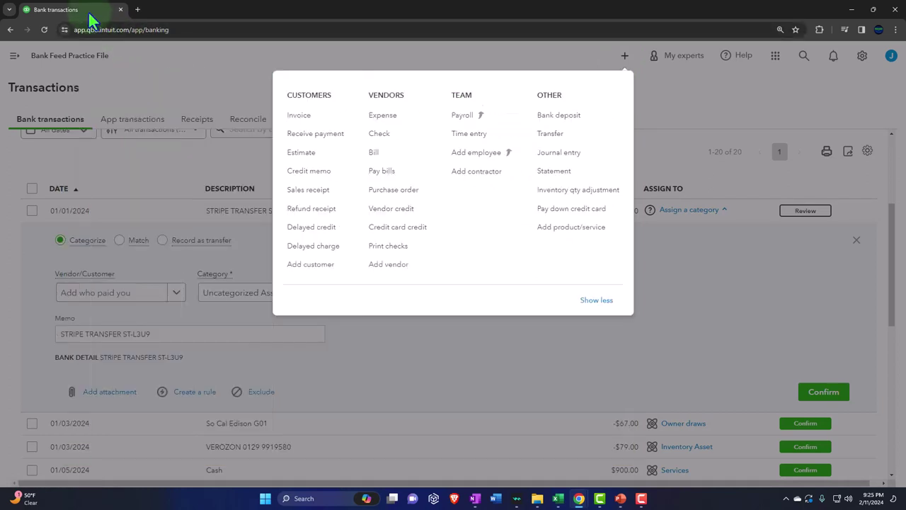
right_click(88, 11)
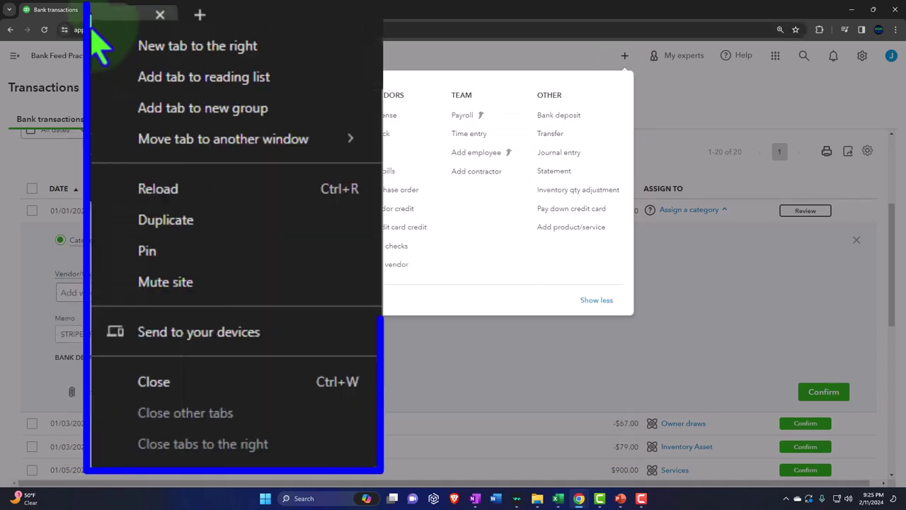
click(167, 225)
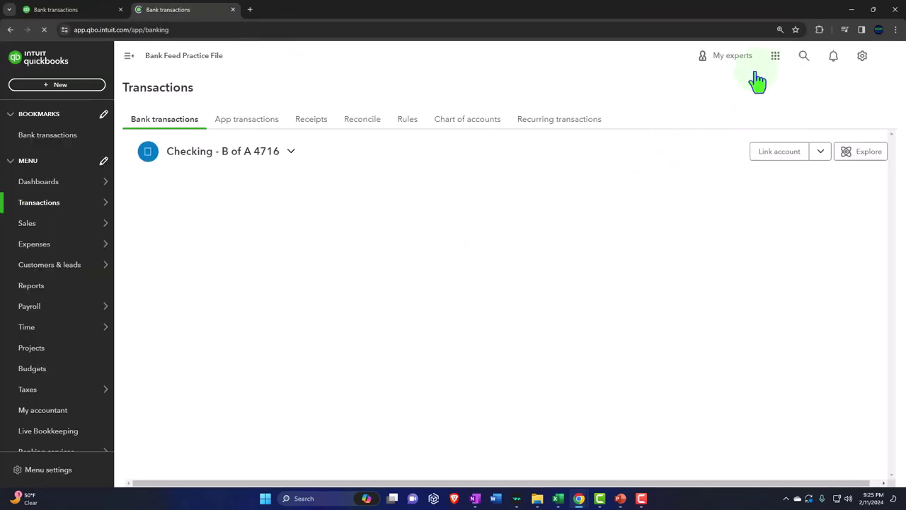
click(78, 90)
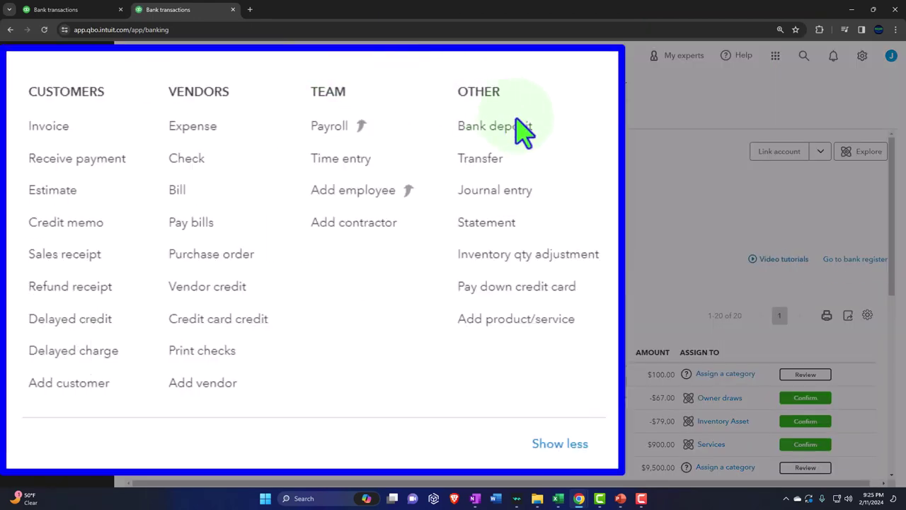
click(522, 130)
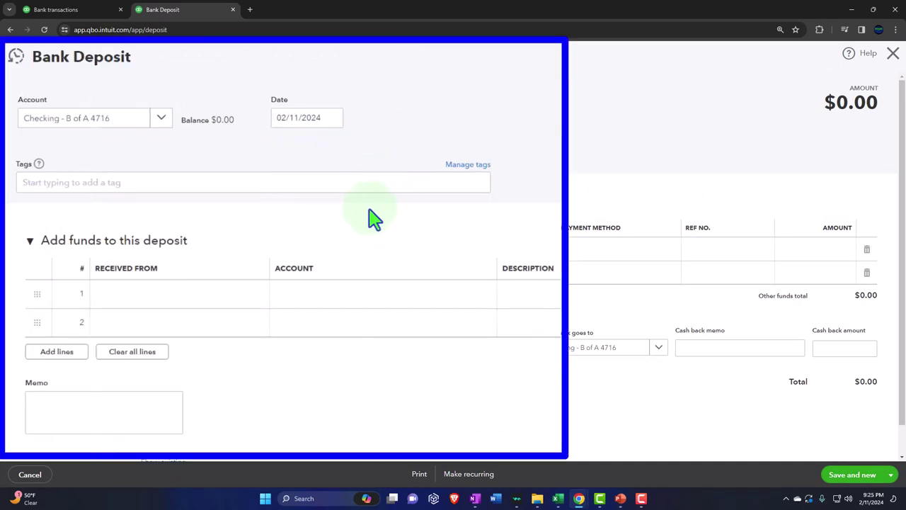
Step: Compare the bank deposit form with the Categorize fields of the expanded STRIPE TRANSFER ST-L3U9 transaction
click(99, 10)
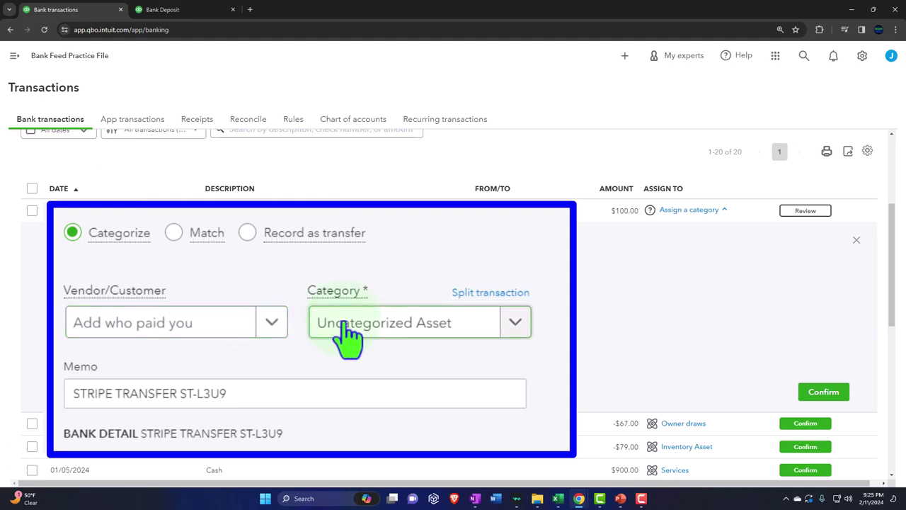
click(184, 11)
click(106, 13)
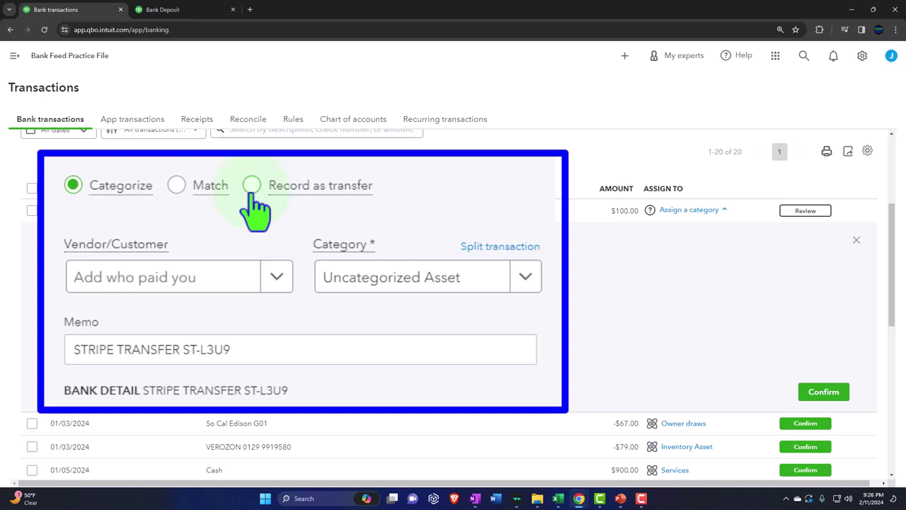
Step: Expand the 01/03/2024 So Cal Edison G01 transaction and replace the bank deposit form in the second browser tab with a blank expense form
scroll(249, 197, down, 1)
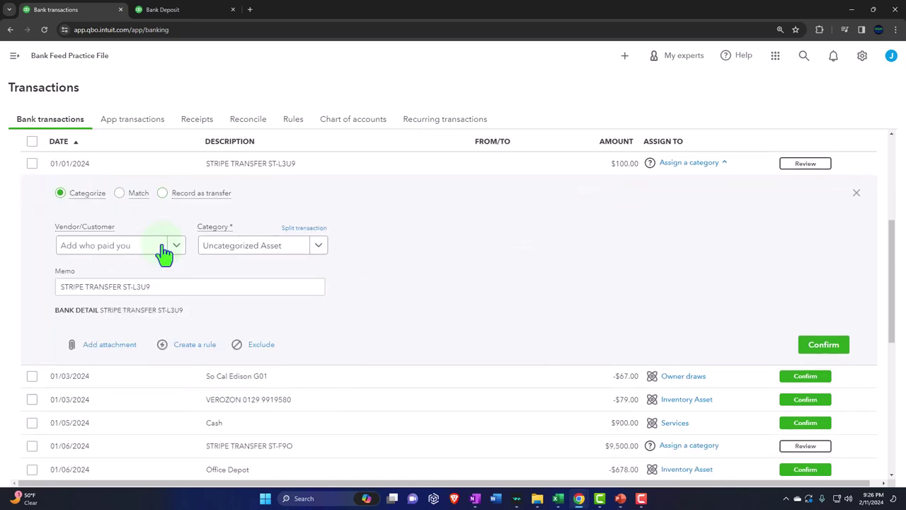
click(181, 382)
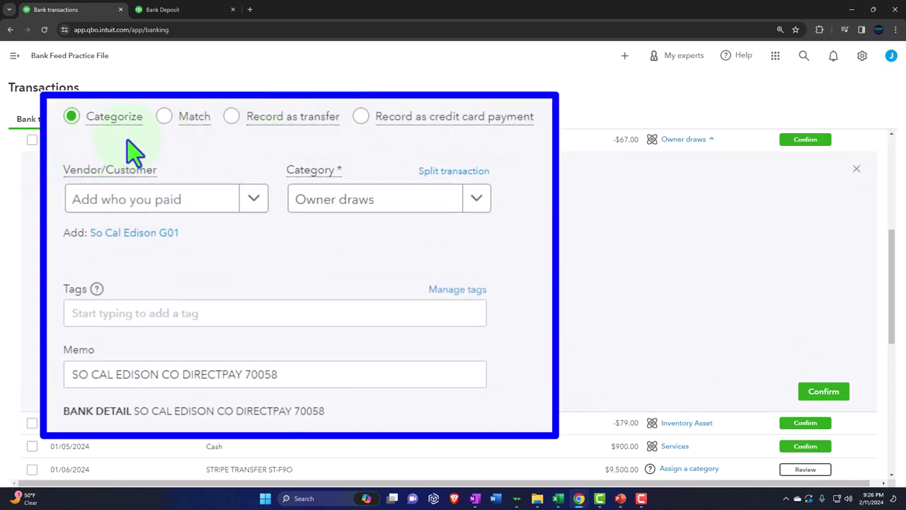
click(163, 10)
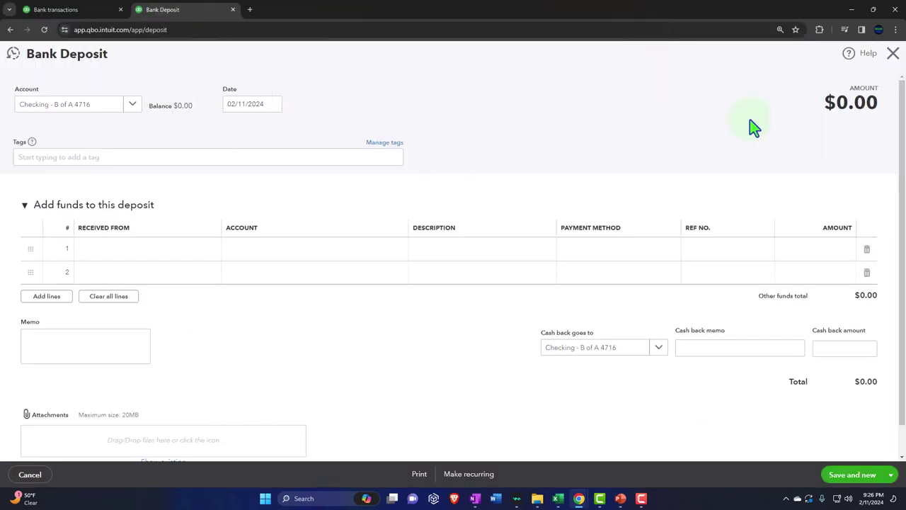
click(893, 54)
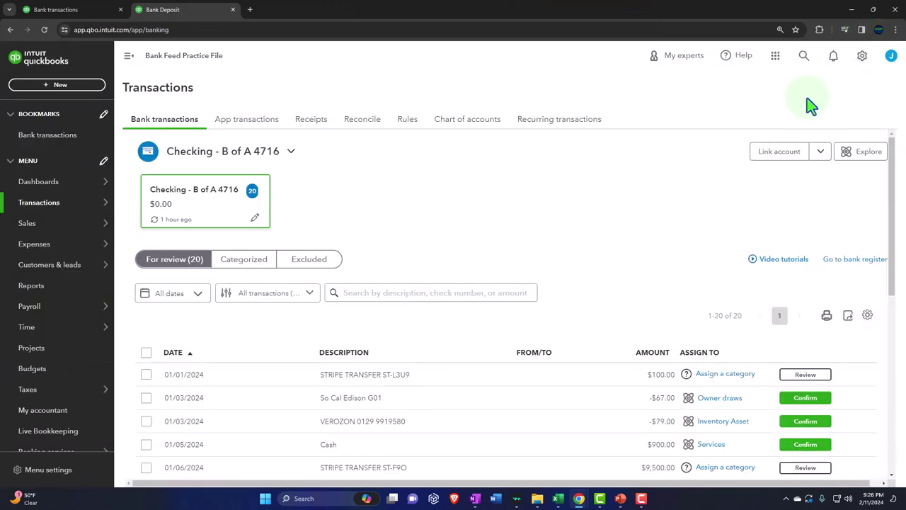
click(60, 85)
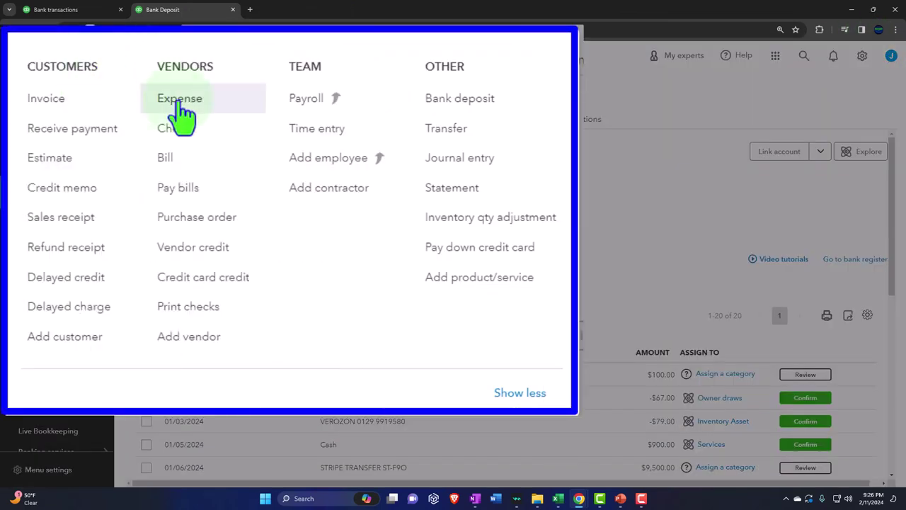
click(179, 103)
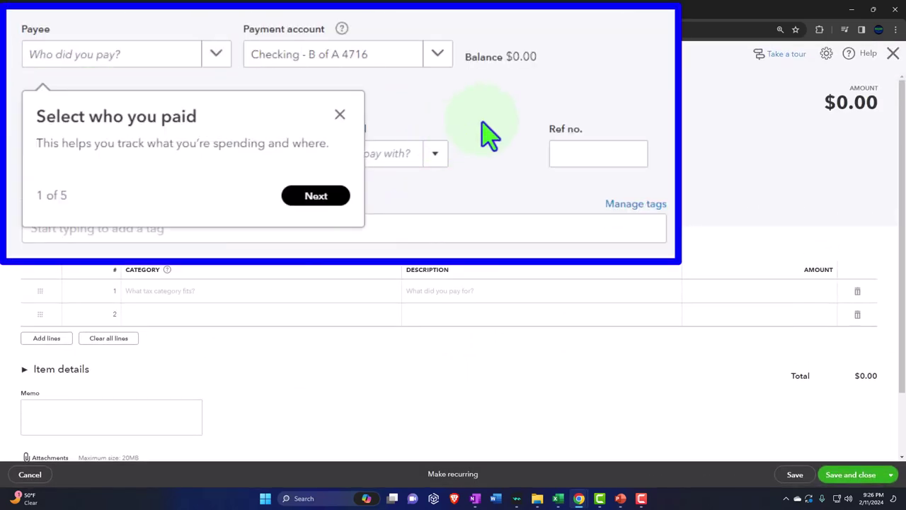
click(340, 114)
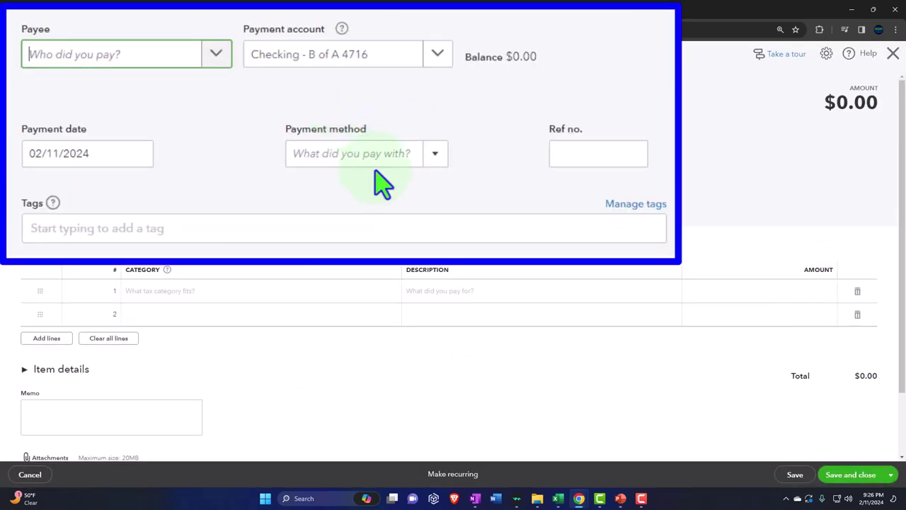
Step: Look for other matches for the So Cal Edison G01 transaction in the bank transactions tab, and close the match search without matching
click(71, 10)
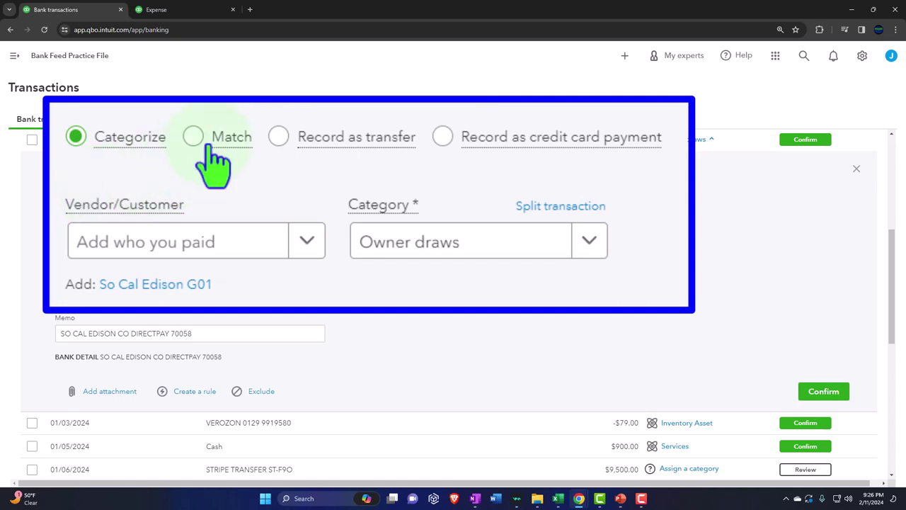
click(120, 168)
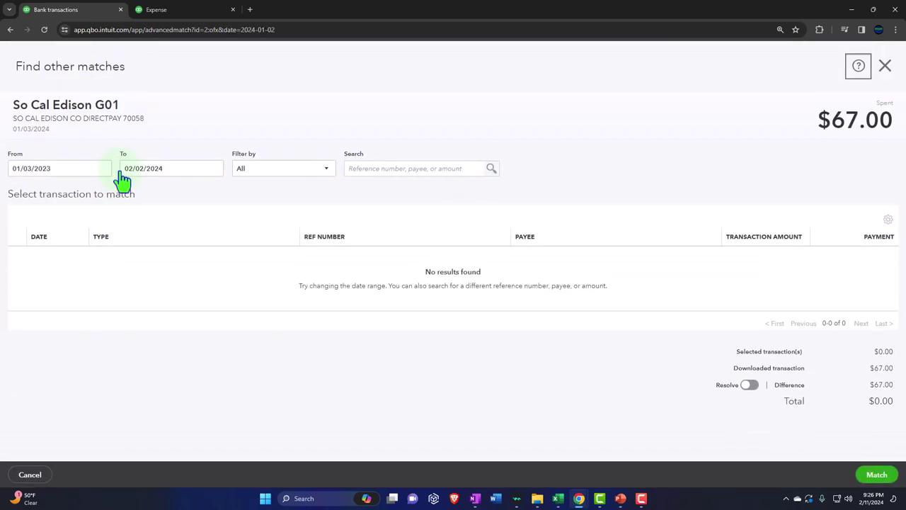
click(887, 66)
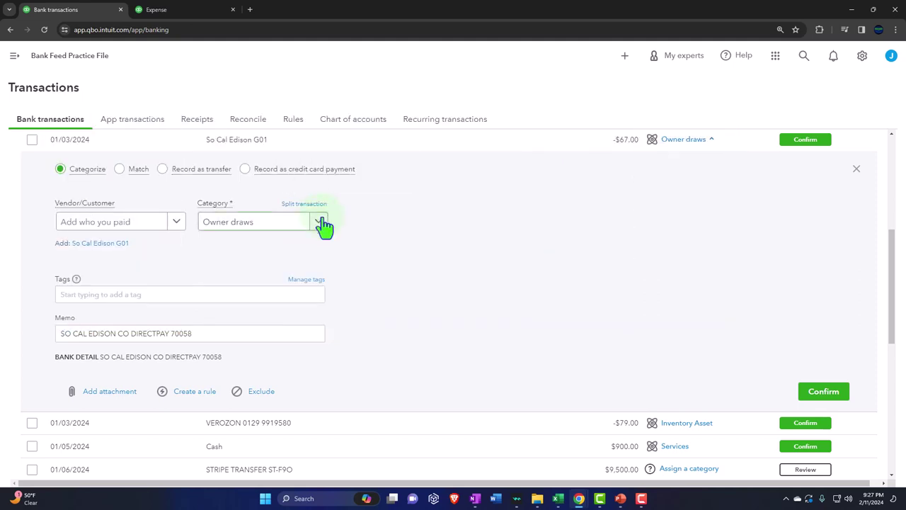
Step: Open the table settings beside the expanded So Cal Edison G01 transaction and compare its fields with the blank expense form
scroll(323, 227, up, 3)
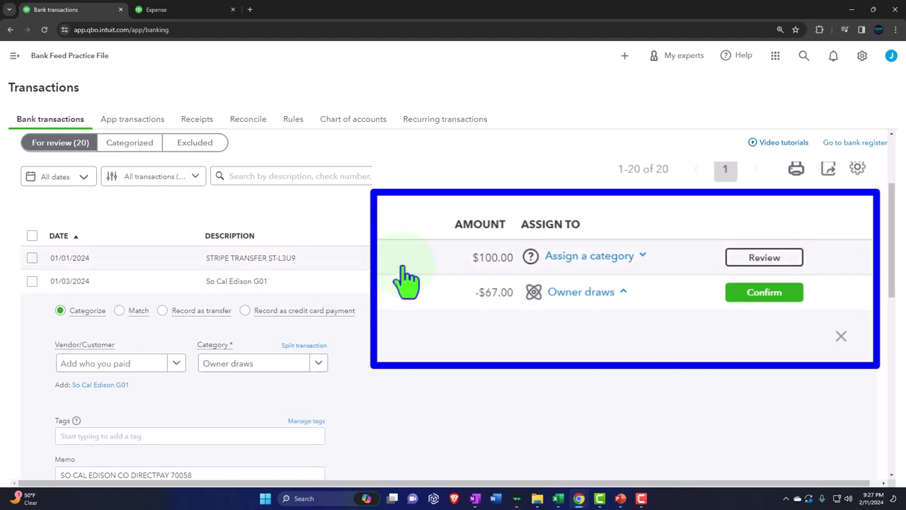
scroll(404, 277, down, 1)
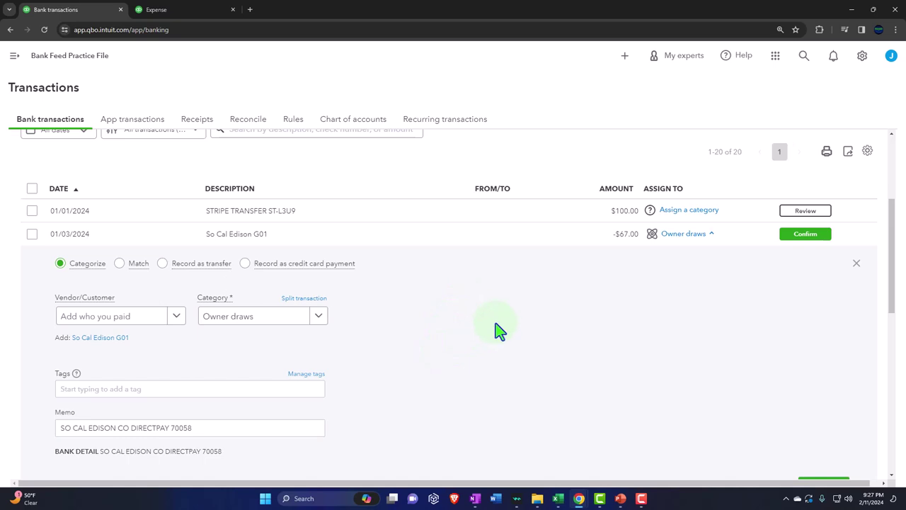
click(868, 151)
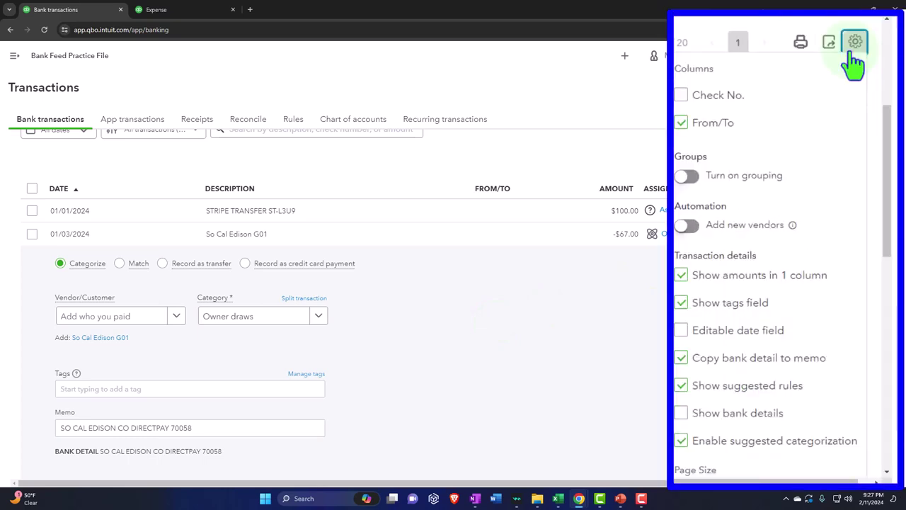
scroll(798, 173, down, 2)
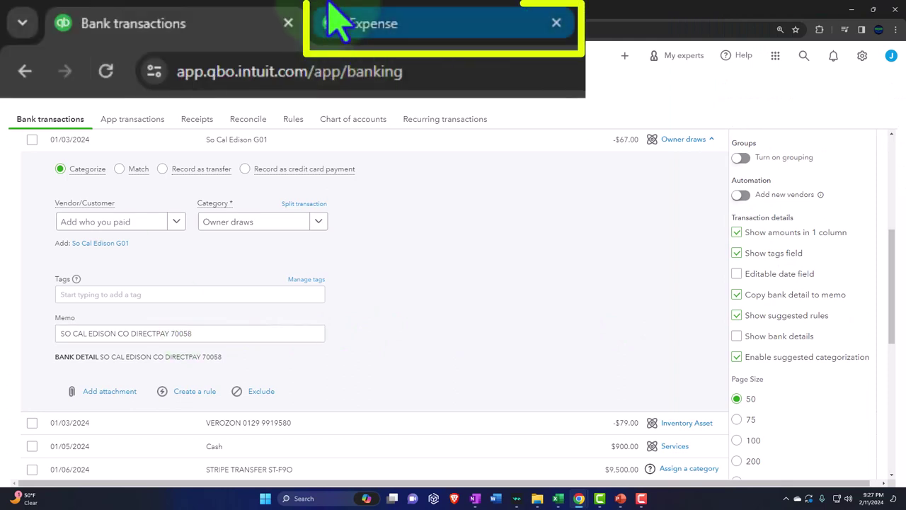
click(156, 9)
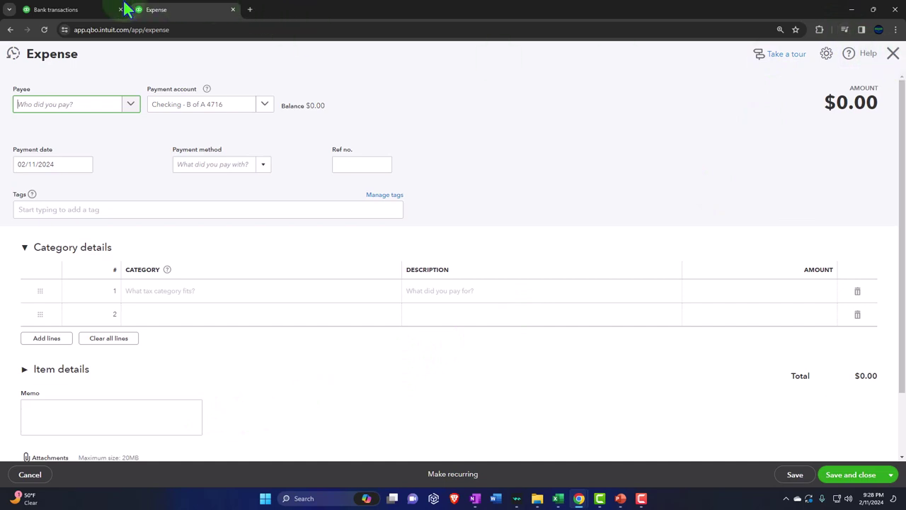
click(81, 9)
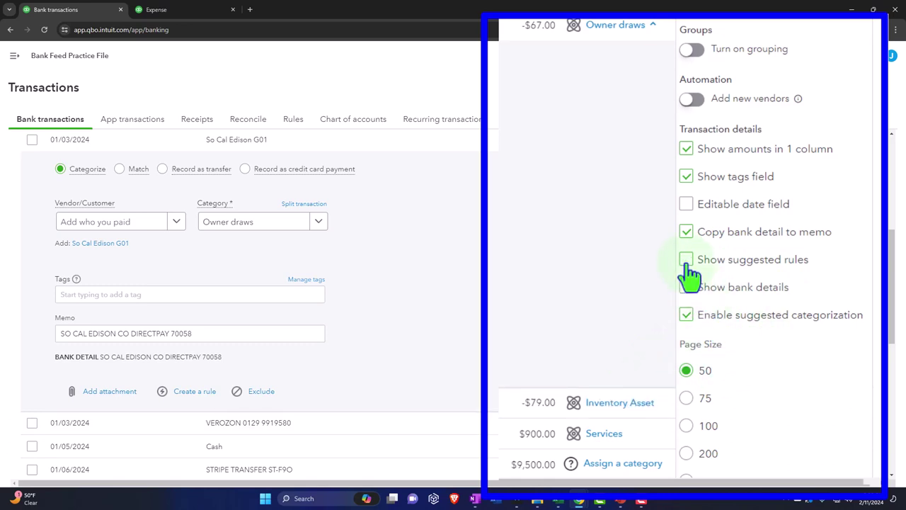
Step: Examine the suggested rules and bank details options against the descriptions of the transactions in the For review list
scroll(602, 264, down, 1)
scroll(602, 264, down, 2)
scroll(599, 273, up, 3)
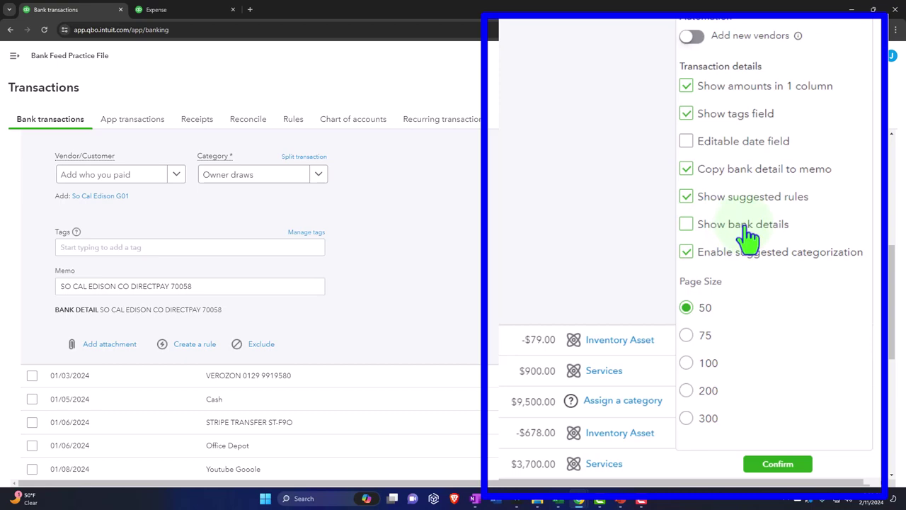
scroll(570, 327, down, 3)
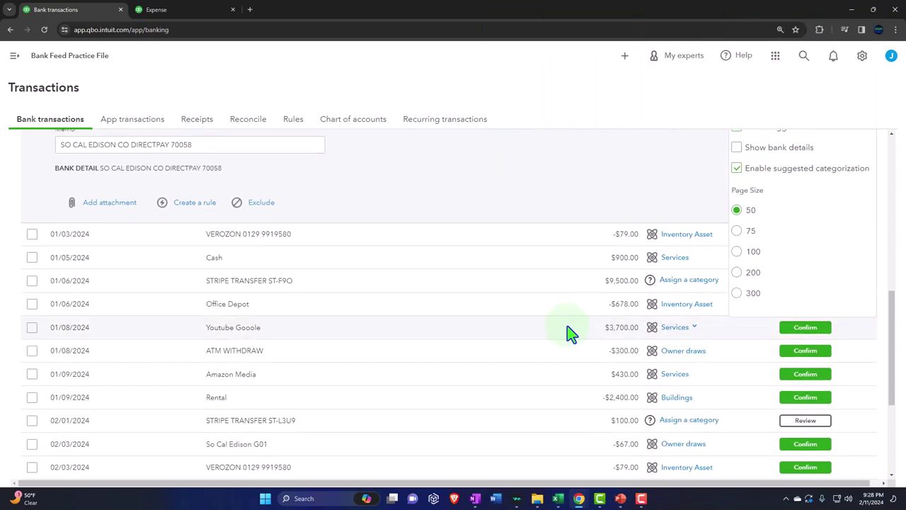
scroll(284, 247, up, 3)
scroll(284, 247, up, 4)
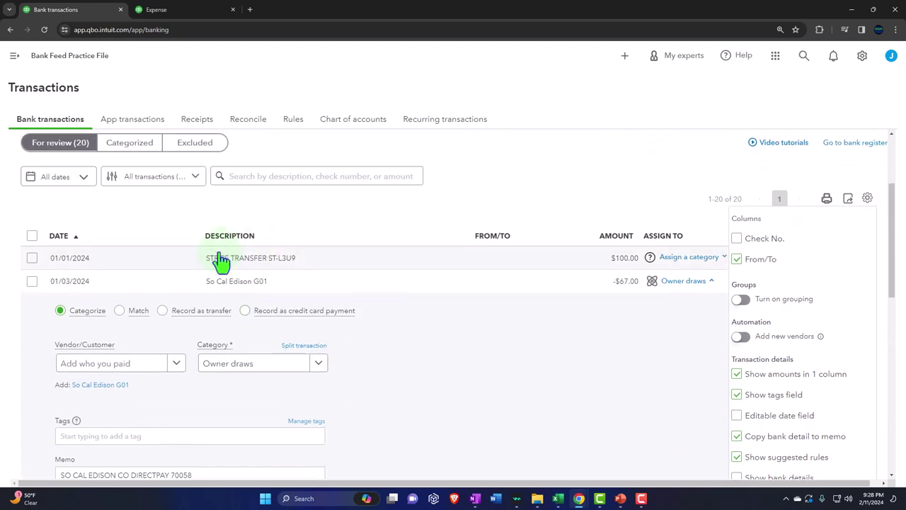
scroll(221, 261, down, 6)
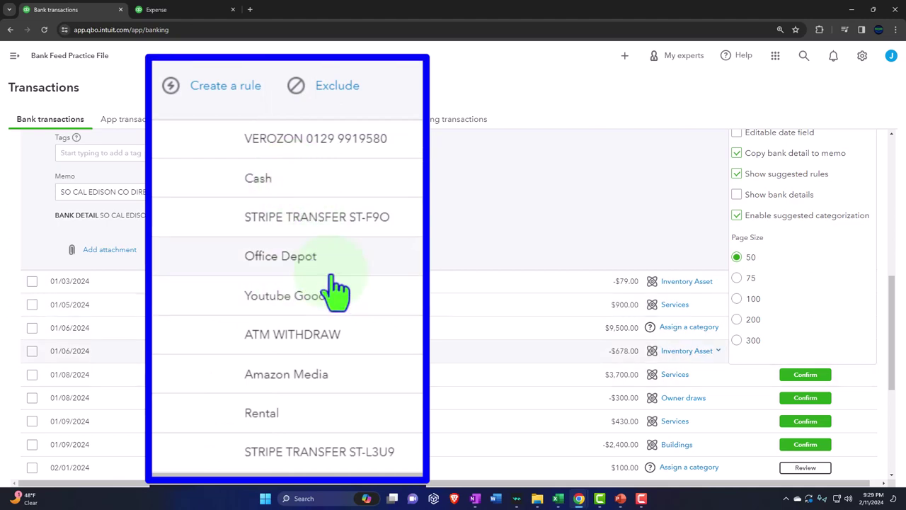
scroll(368, 324, down, 2)
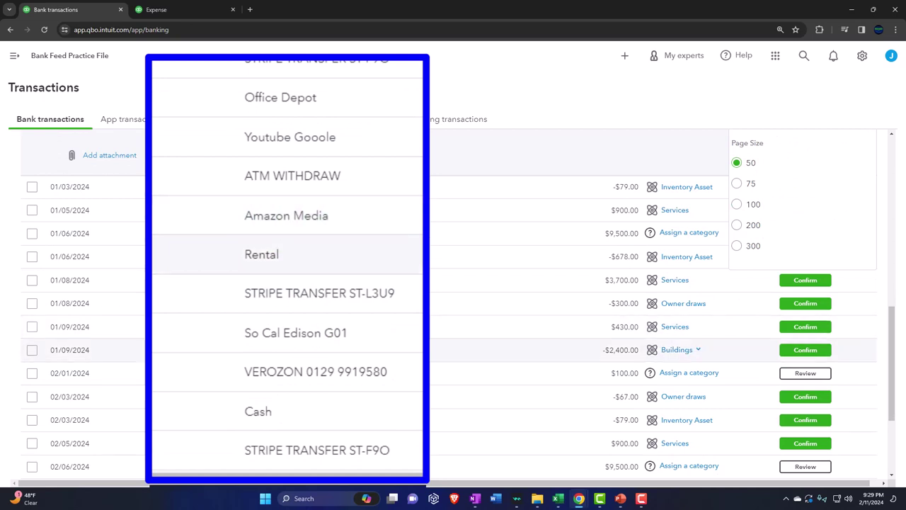
click(274, 314)
scroll(275, 314, up, 2)
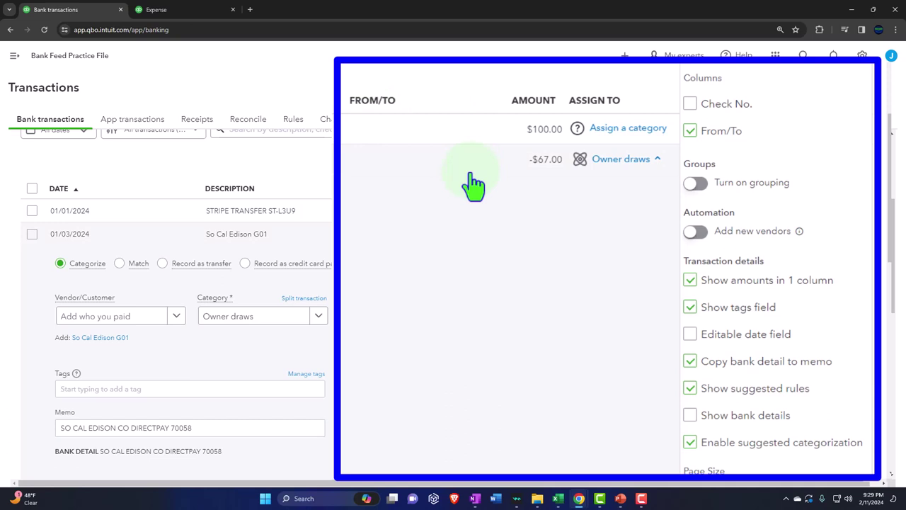
Step: Show bank details in the transactions table, switching the option off once to compare the descriptions and leaving it on
scroll(571, 253, down, 2)
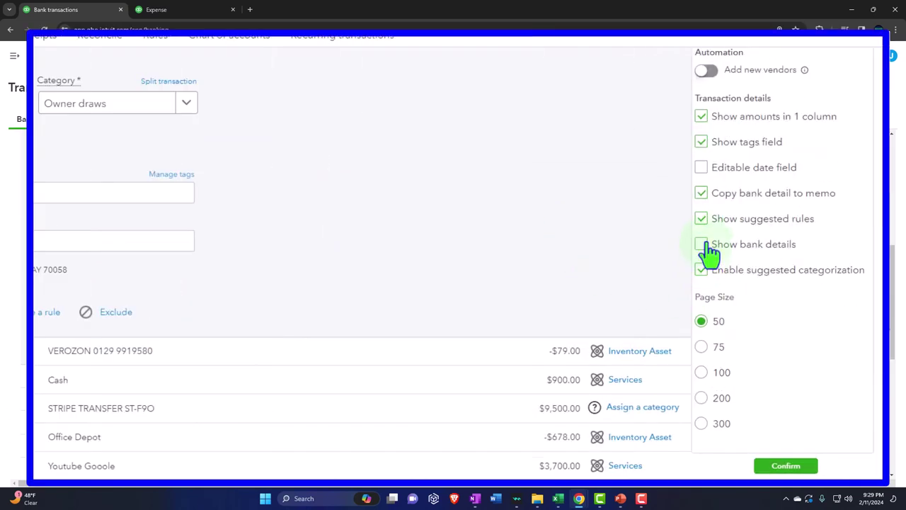
click(707, 246)
scroll(113, 396, down, 2)
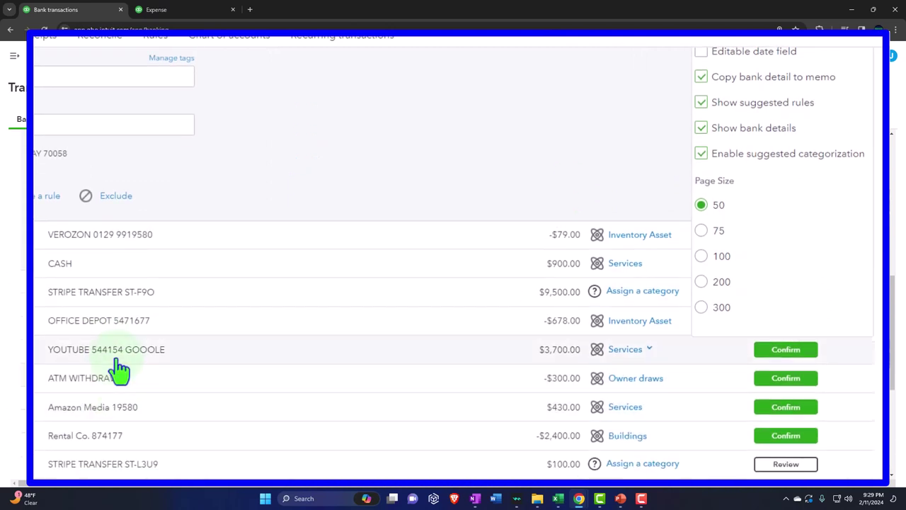
click(702, 134)
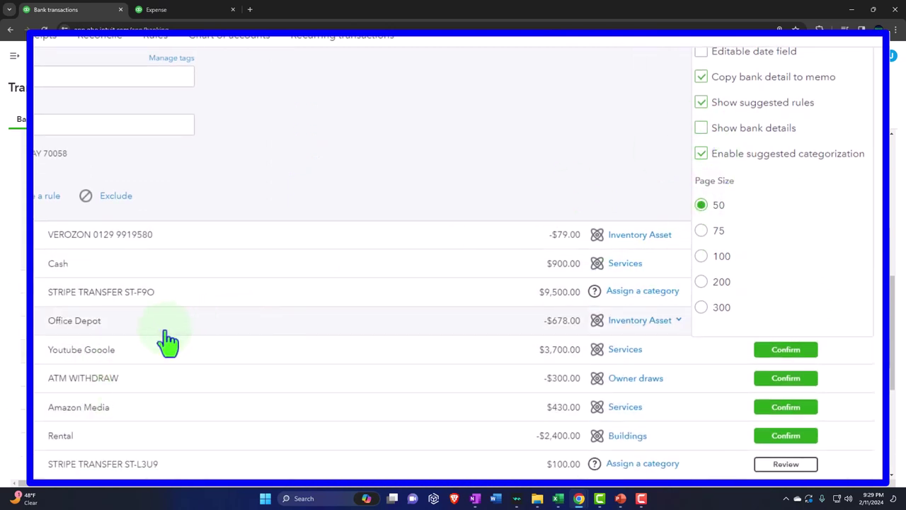
click(703, 131)
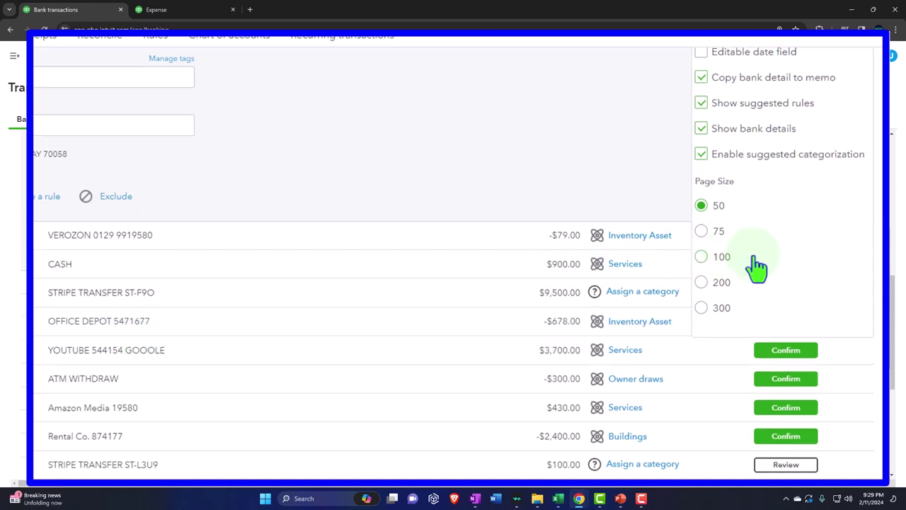
Step: Review the suggested categorization option in the transaction details settings and leave it enabled
scroll(756, 267, up, 2)
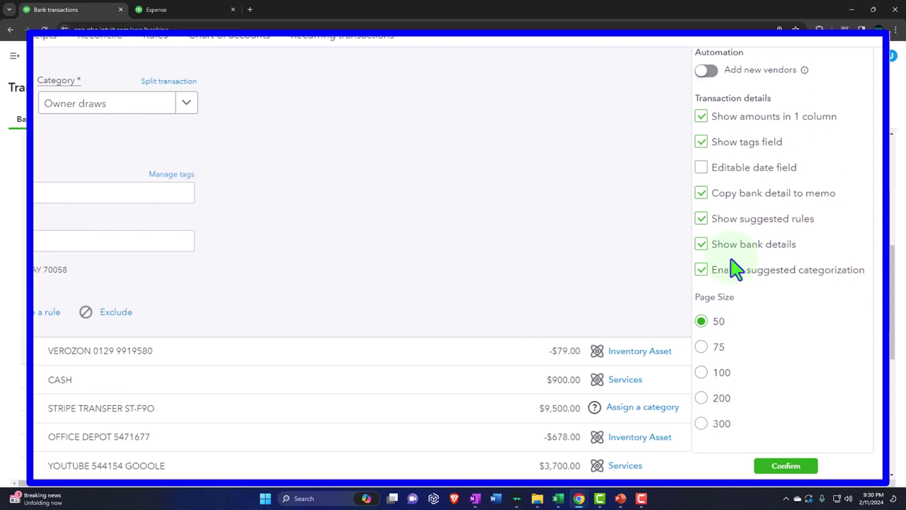
scroll(737, 268, down, 1)
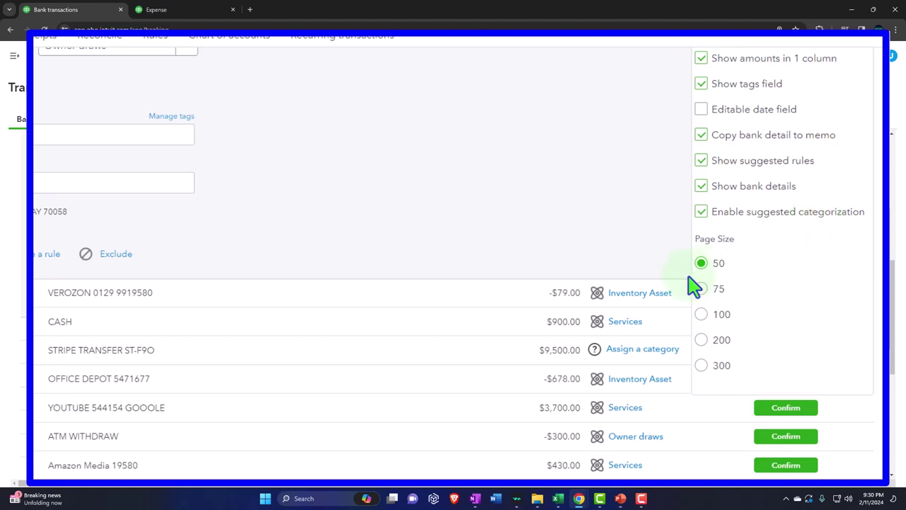
click(702, 214)
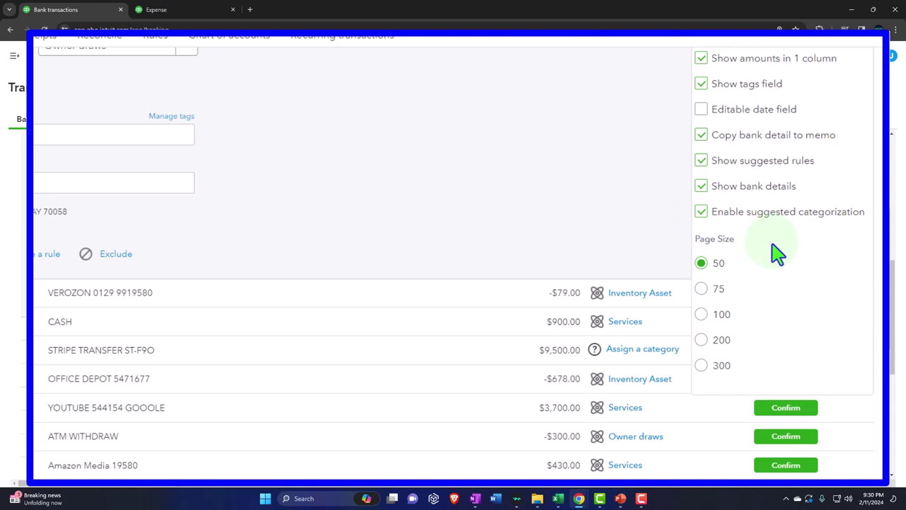
Step: Set the page size of the transactions table to 300
scroll(774, 248, down, 2)
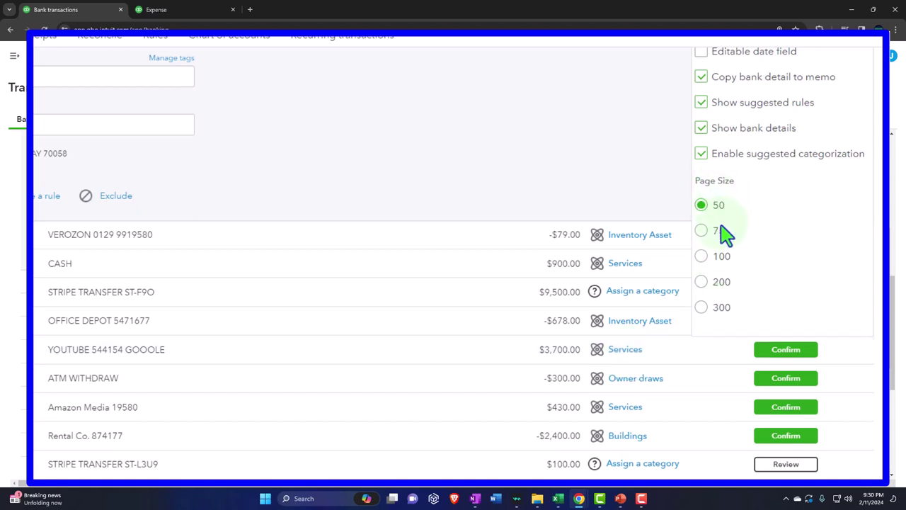
click(702, 307)
scroll(549, 339, down, 5)
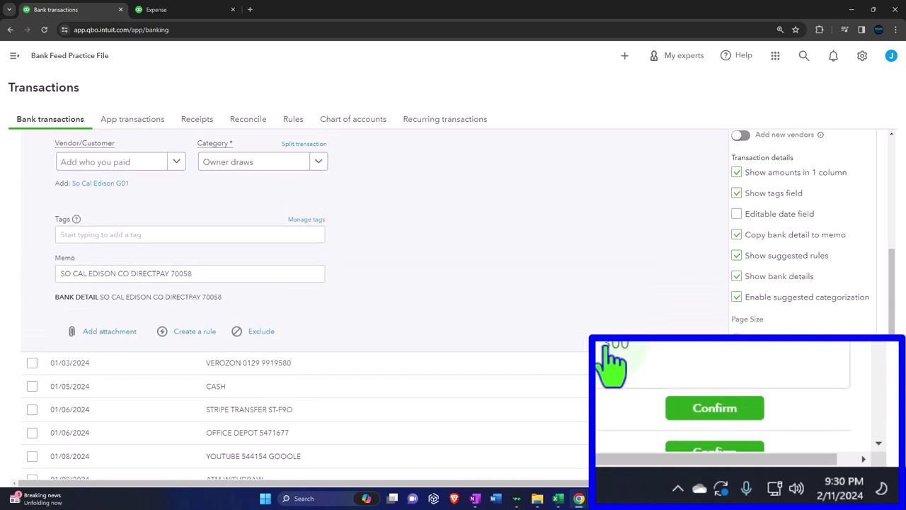
scroll(736, 325, up, 5)
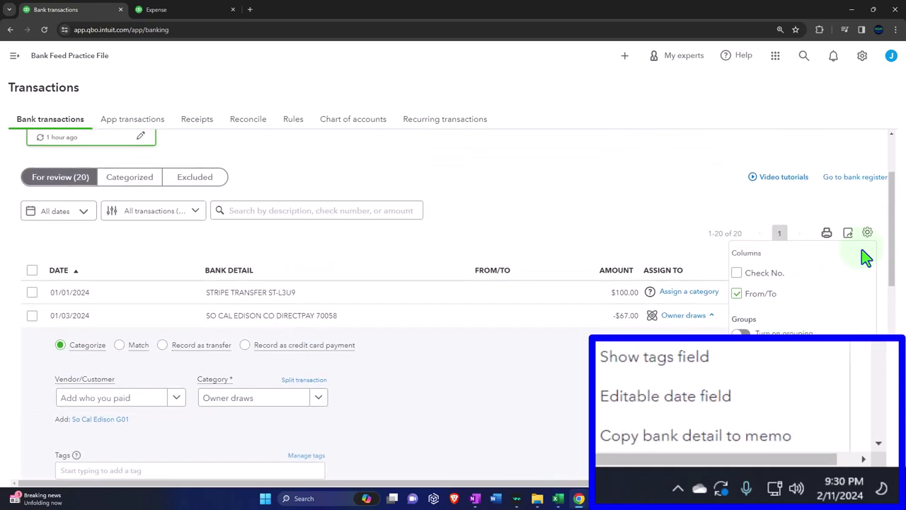
Step: Close the table settings and collapse the expanded So Cal Edison transaction to review the full list
click(869, 236)
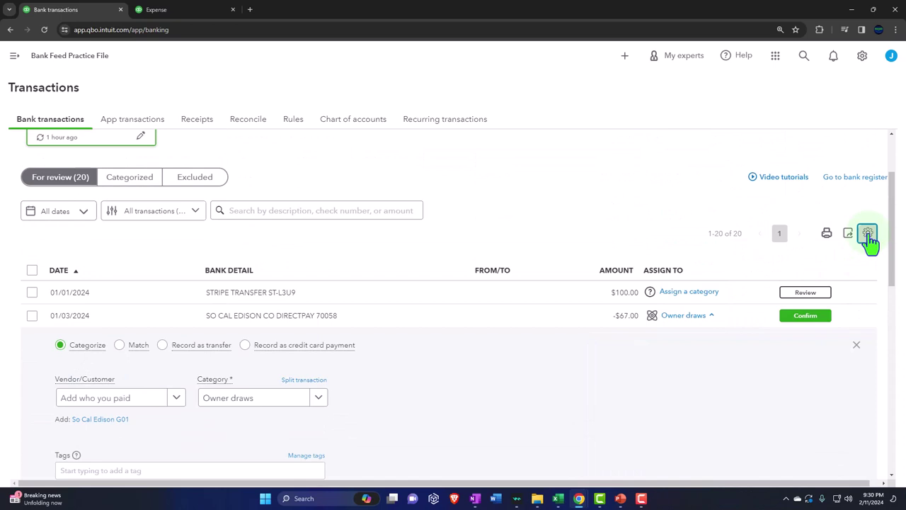
click(857, 349)
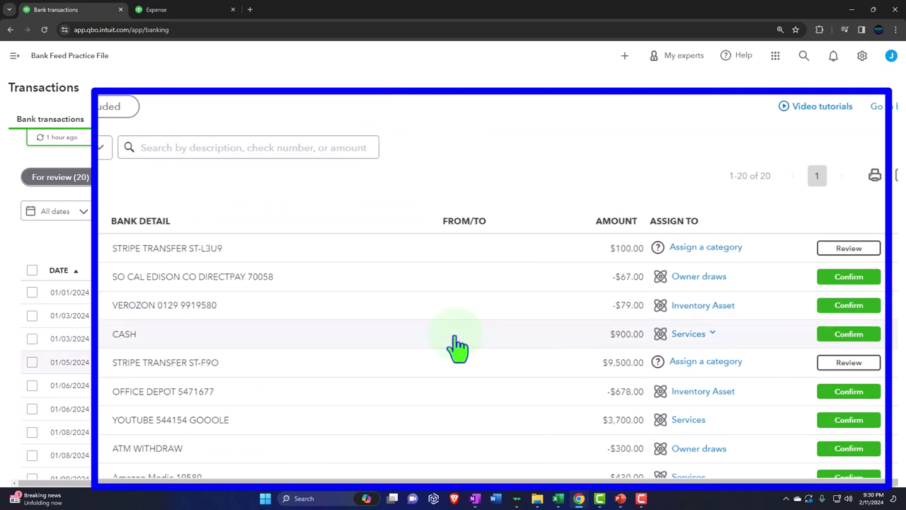
scroll(461, 347, down, 2)
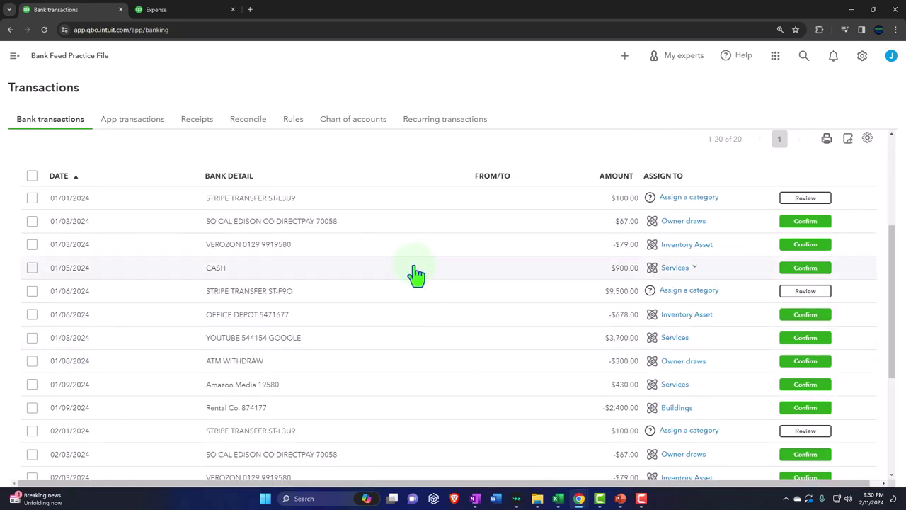
Step: Close the blank expense form in the second browser tab and open the Balance Sheet report there
click(164, 10)
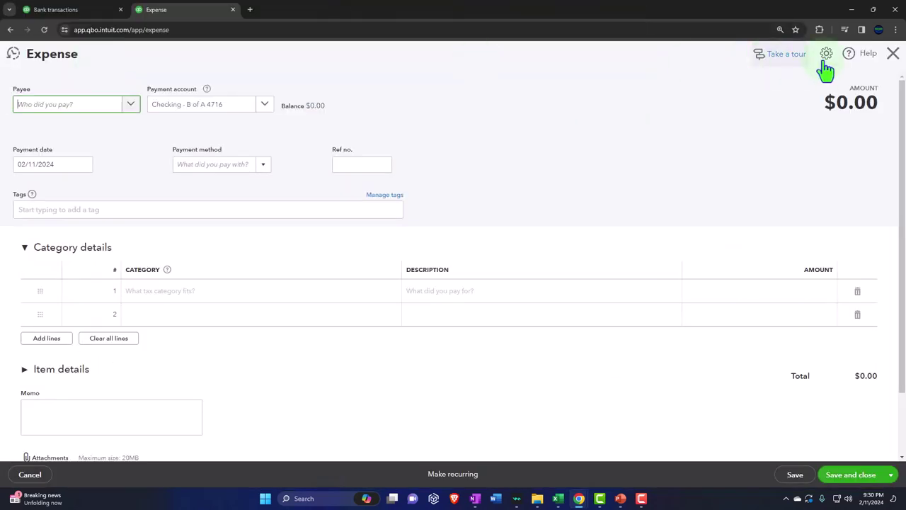
click(893, 54)
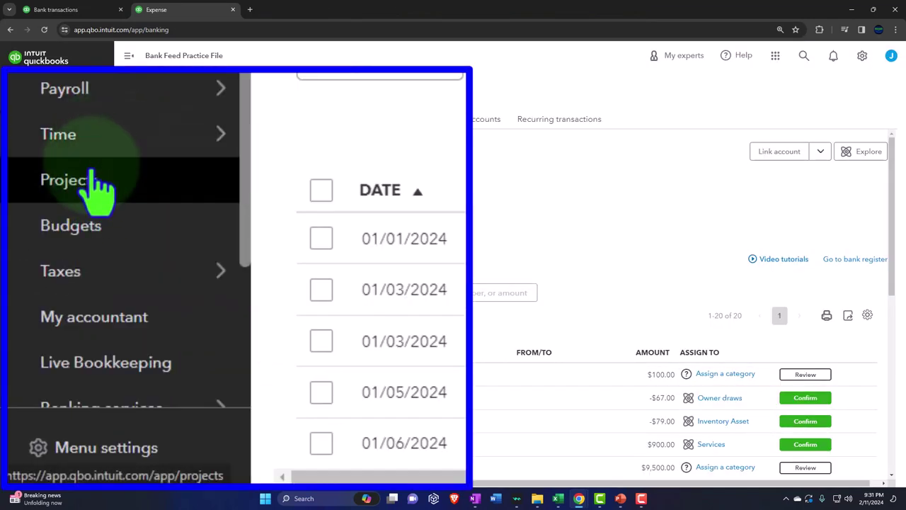
click(97, 79)
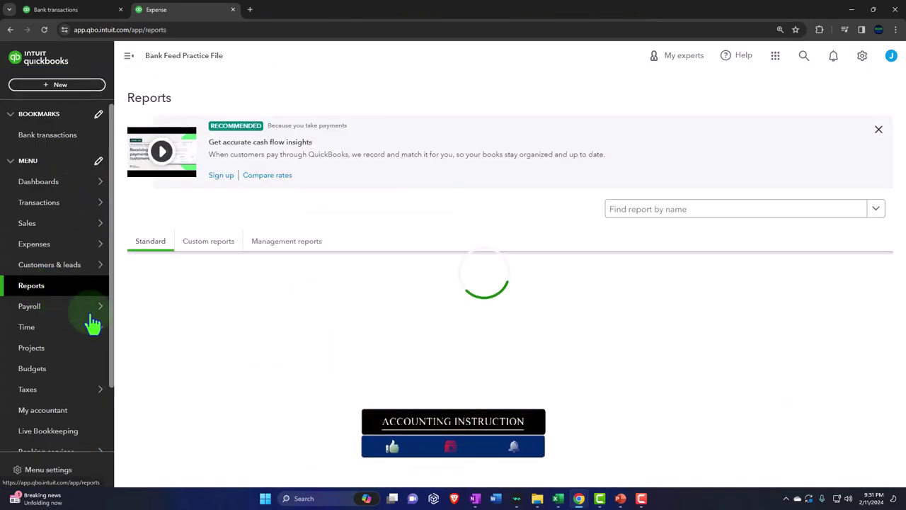
click(201, 343)
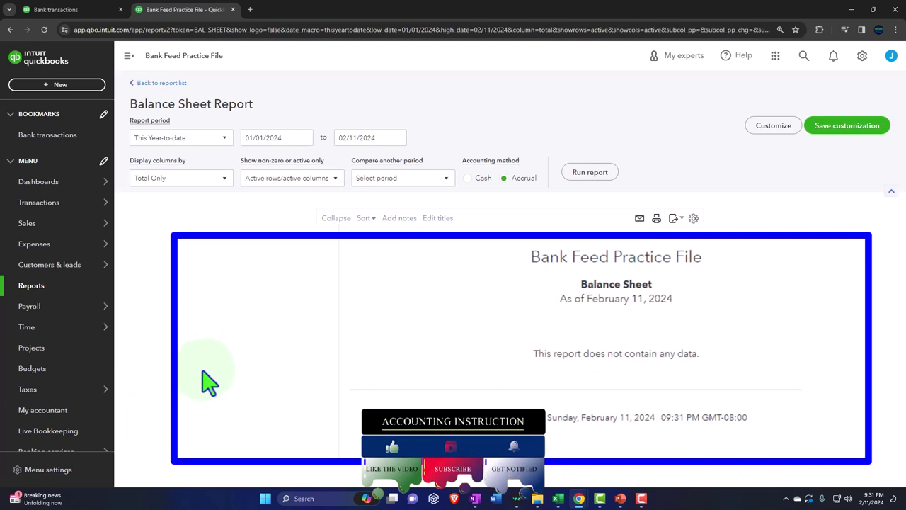
Step: Return to the bank transactions list, review the forms available for creating new transactions, and close that list
click(82, 13)
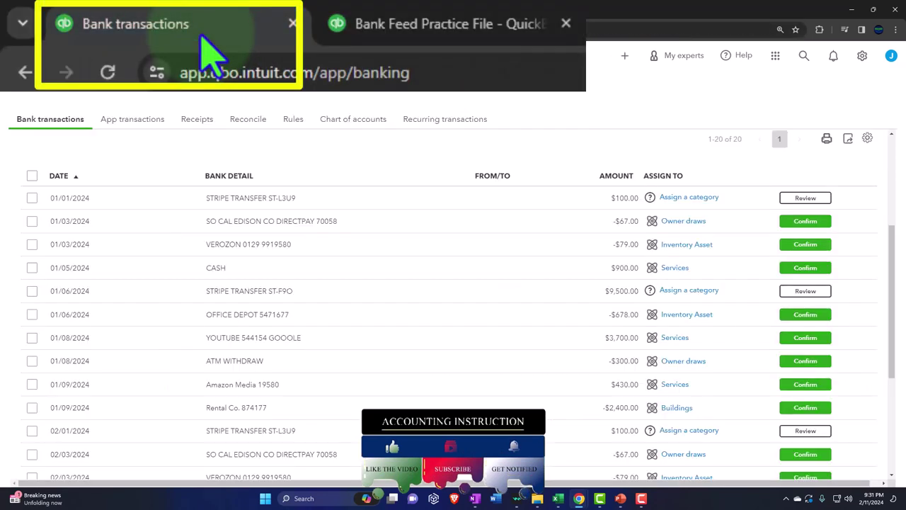
click(626, 56)
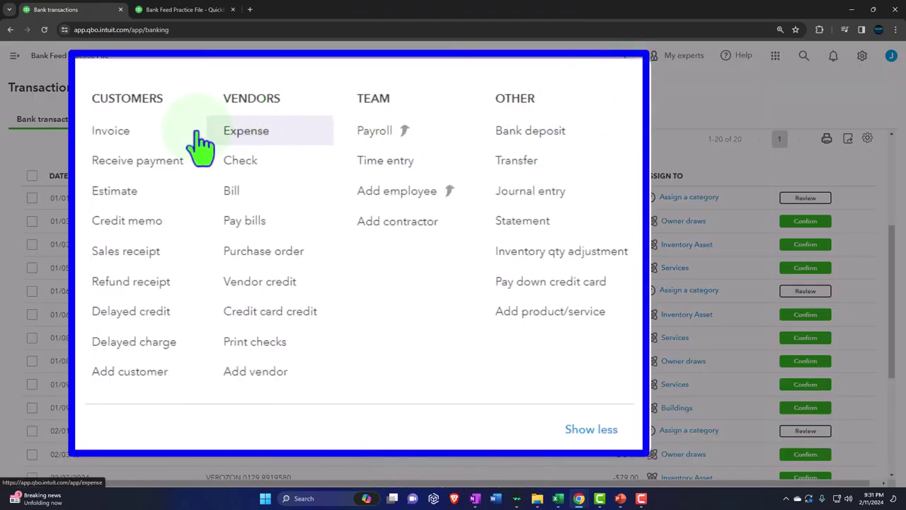
click(173, 162)
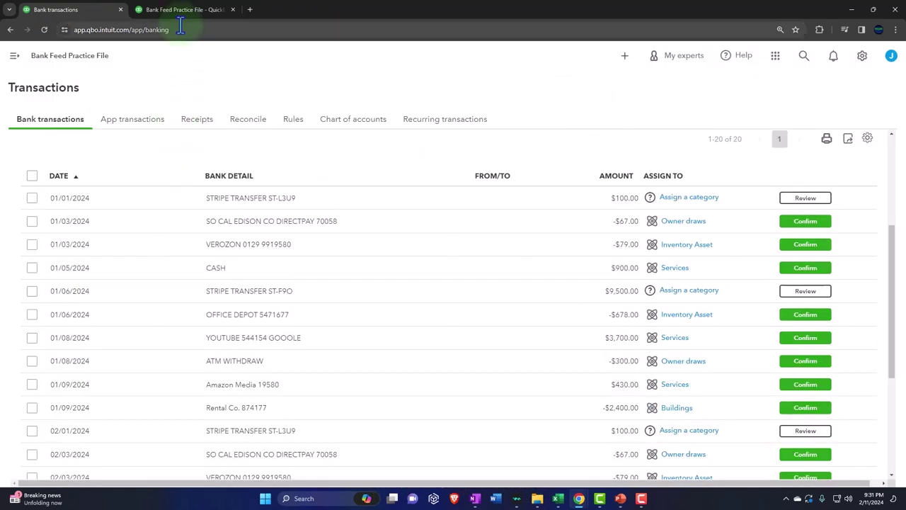